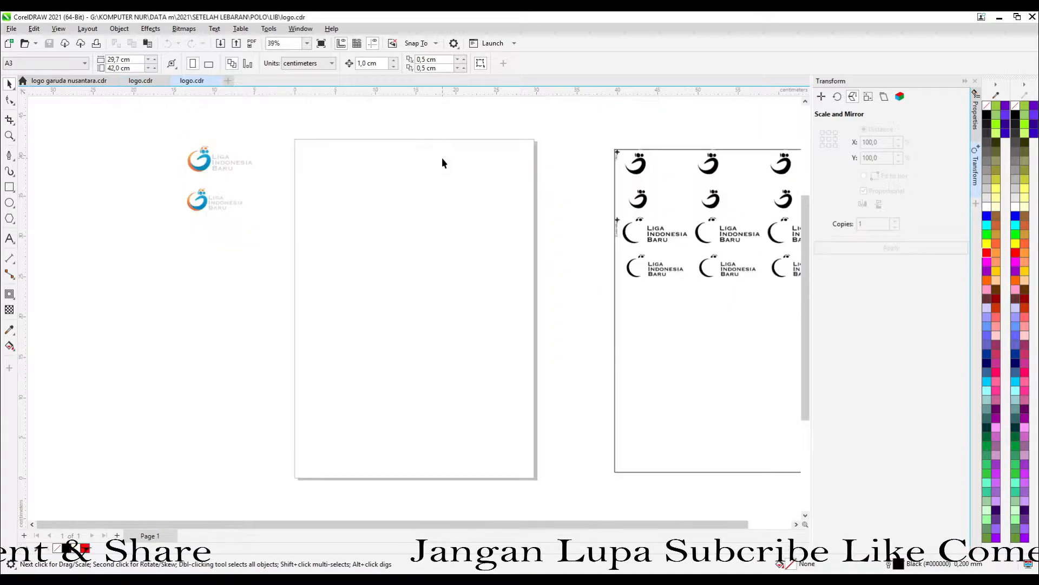
# Close the logo.cdr document from the POLO folder and return to the S2S logo document
pyautogui.click(217, 81)
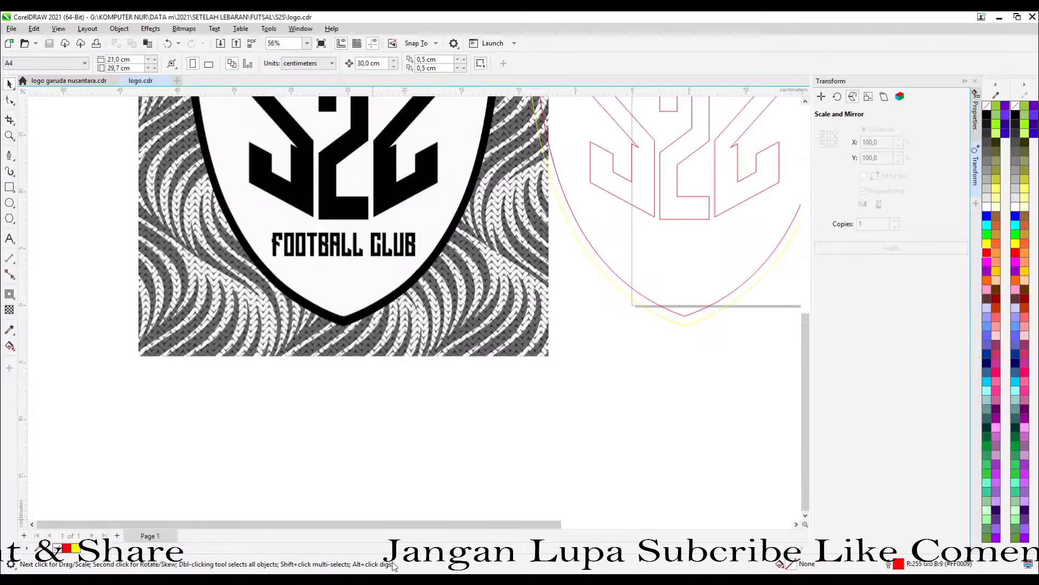
pyautogui.hotkey('alt', 'Tab')
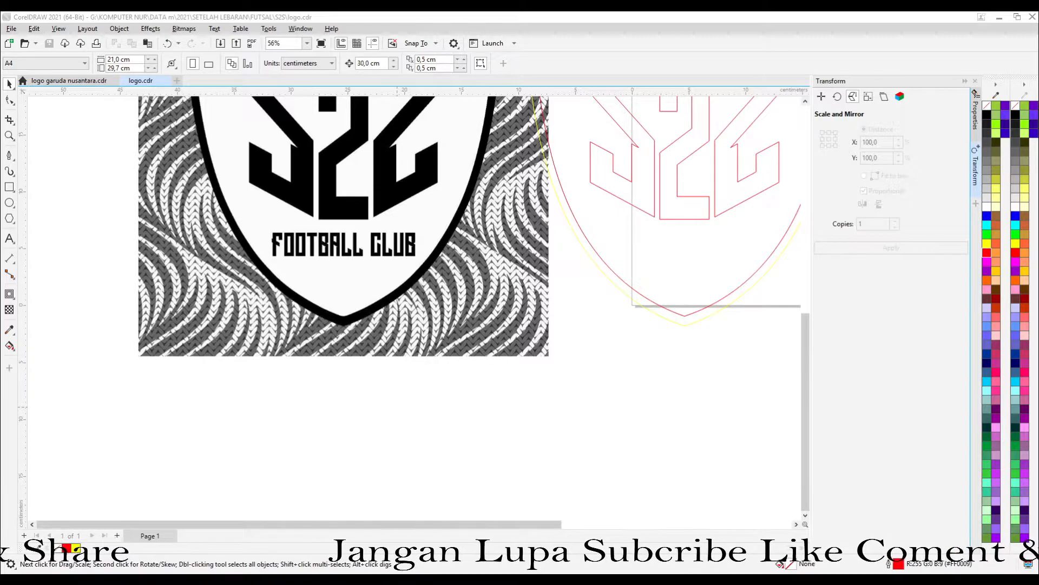
pyautogui.hotkey('alt', 'Tab')
# Draw a rectangle about 0.83 × 2.04 cm around the first O of FOOTBALL
pyautogui.scroll(-2, 392, 410)
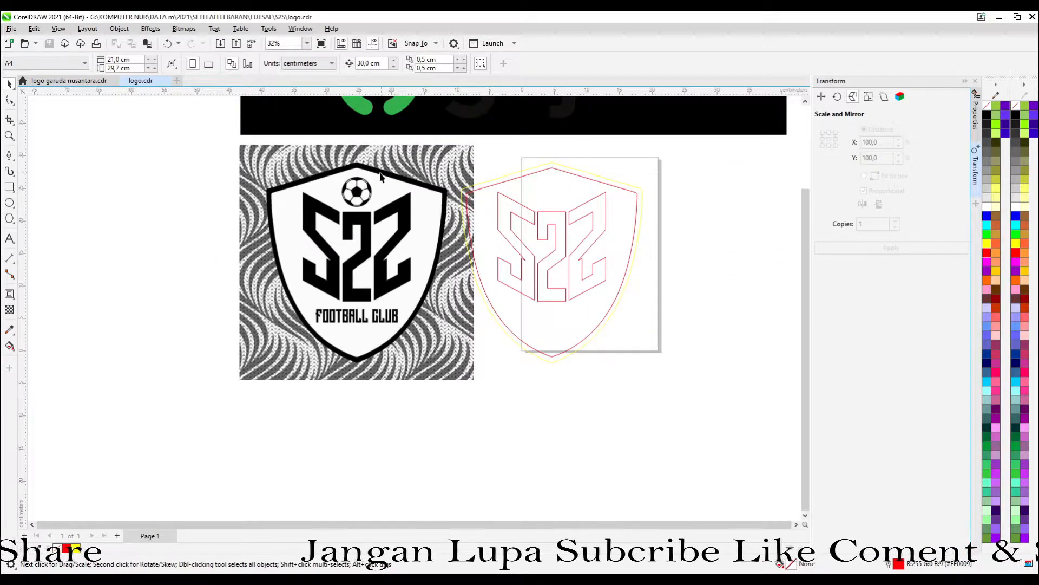
pyautogui.scroll(2, 388, 179)
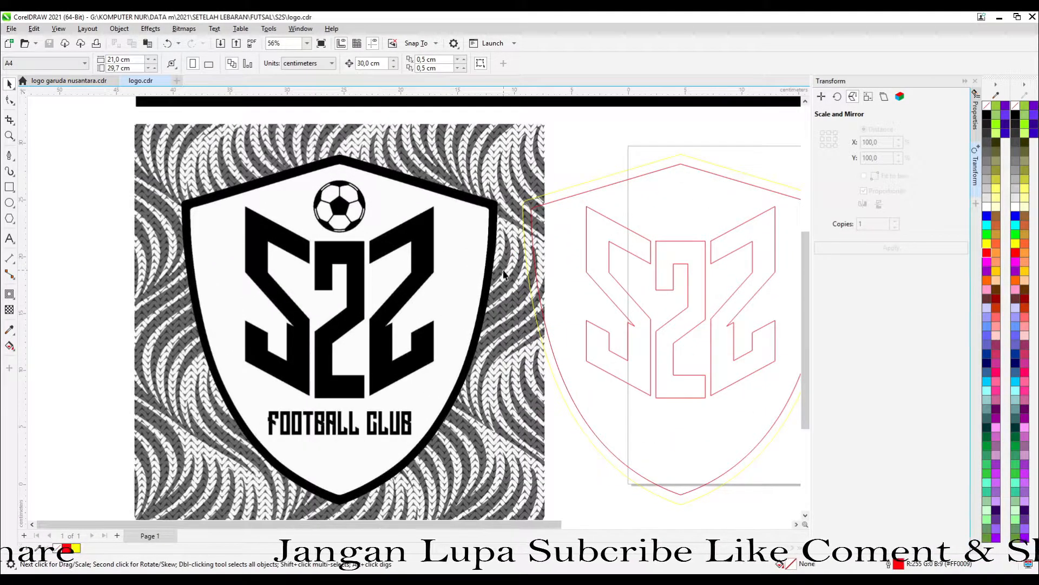
pyautogui.press('h')
pyautogui.scroll(7, 357, 390)
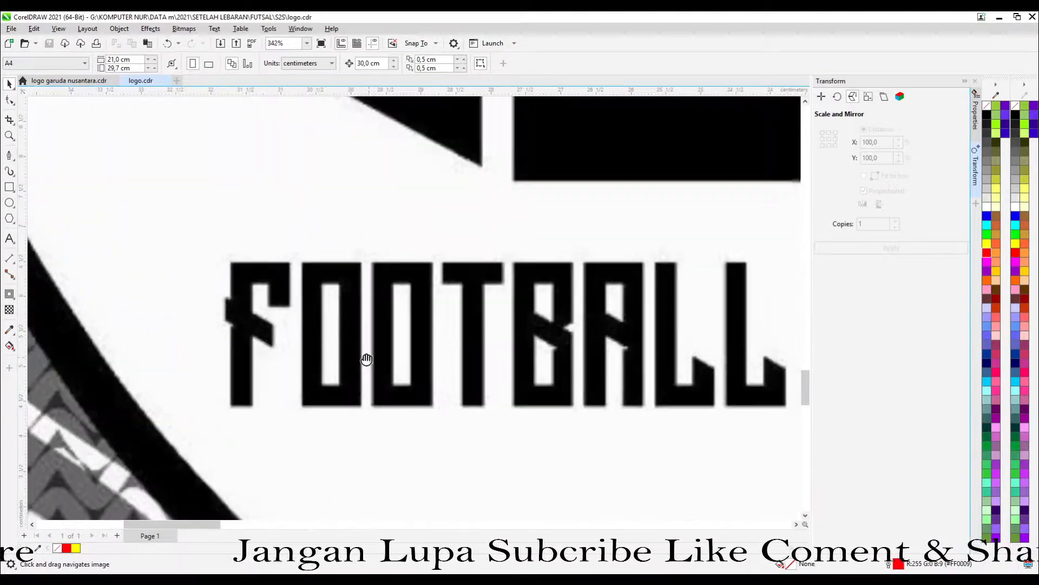
pyautogui.scroll(2, 381, 425)
pyautogui.click(9, 186)
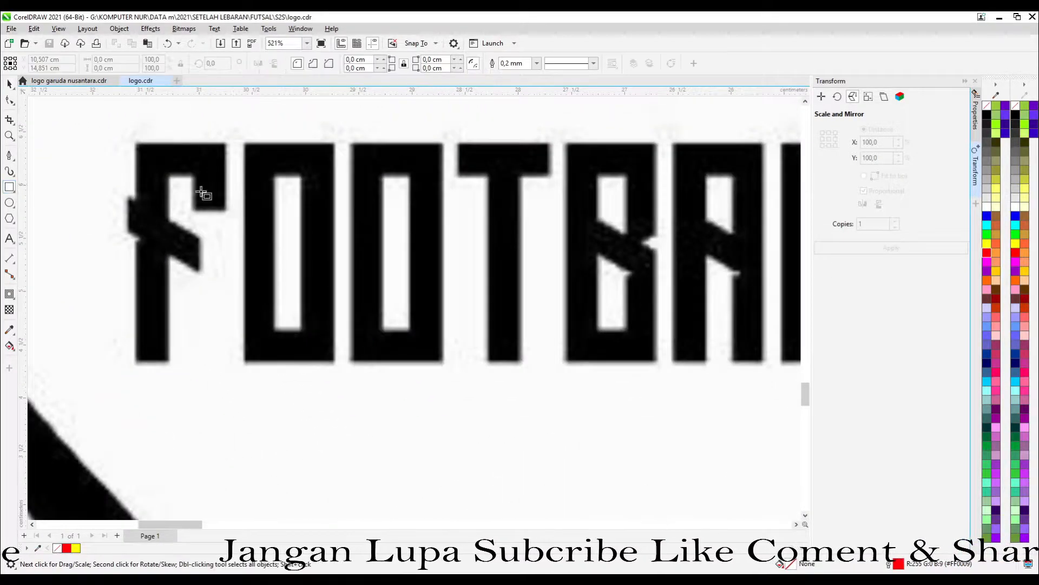
pyautogui.moveTo(242, 141)
pyautogui.mouseDown()
pyautogui.moveTo(295, 322)
pyautogui.moveTo(344, 390)
pyautogui.mouseUp()
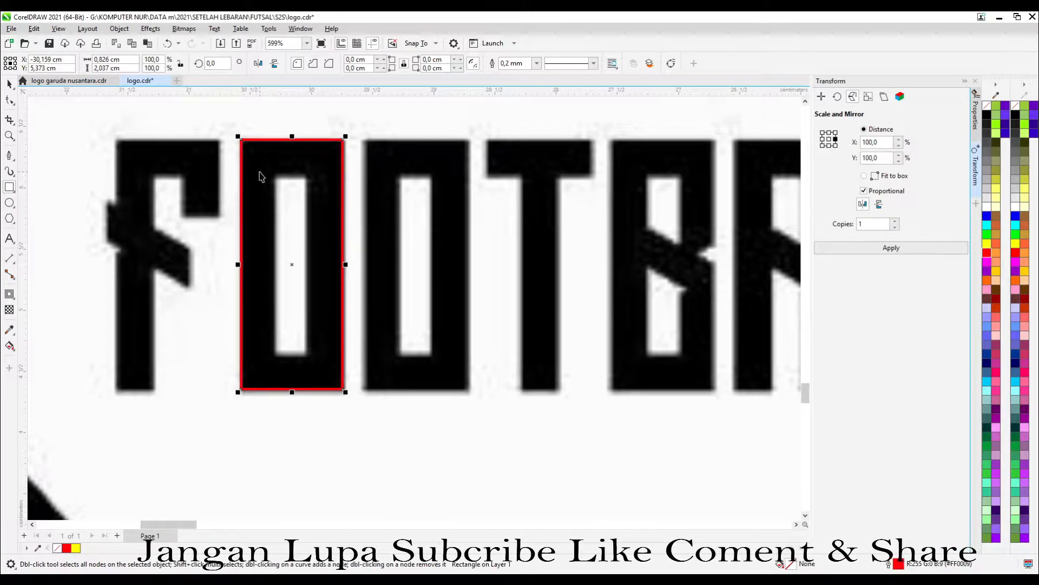
# Draw a rectangle about 0.26 × 1.47 cm around the first O's opening and cut it out of the outer rectangle
pyautogui.scroll(2, 262, 174)
pyautogui.moveTo(296, 215); pyautogui.dragTo(328, 443)
pyautogui.press('space')
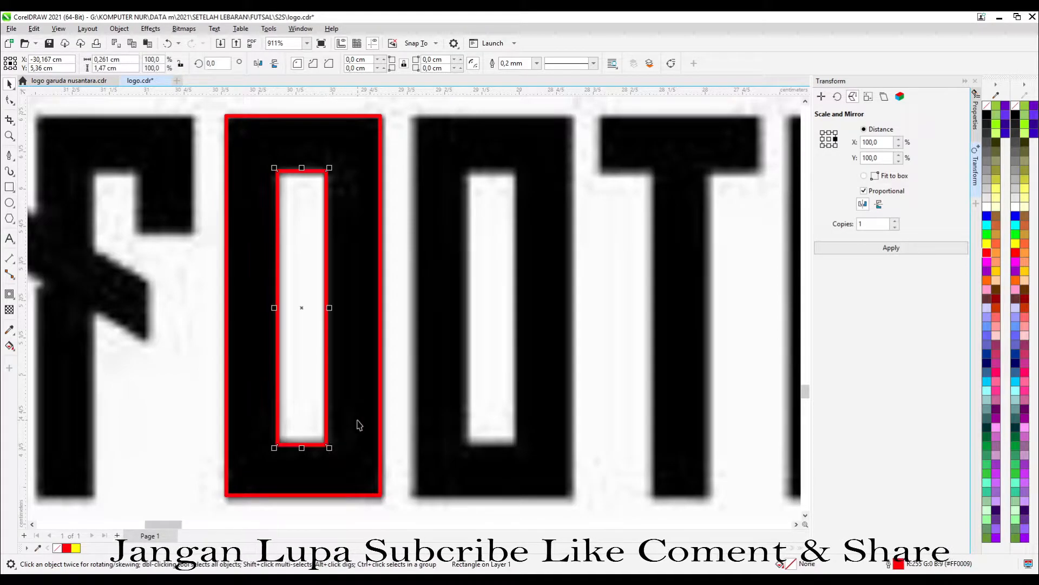
pyautogui.keyDown('shift'); pyautogui.click(358, 420); pyautogui.keyUp('shift')
pyautogui.click(396, 64)
# Copy the O outline onto the second O of FOOTBALL and align it with the first one
pyautogui.moveTo(340, 124); pyautogui.dragTo(531, 120)
pyautogui.rightClick(530, 121)
pyautogui.keyDown('shift'); pyautogui.click(336, 150); pyautogui.keyUp('shift')
pyautogui.scroll(-4, 332, 168)
pyautogui.moveTo(434, 194); pyautogui.dragTo(233, 190)
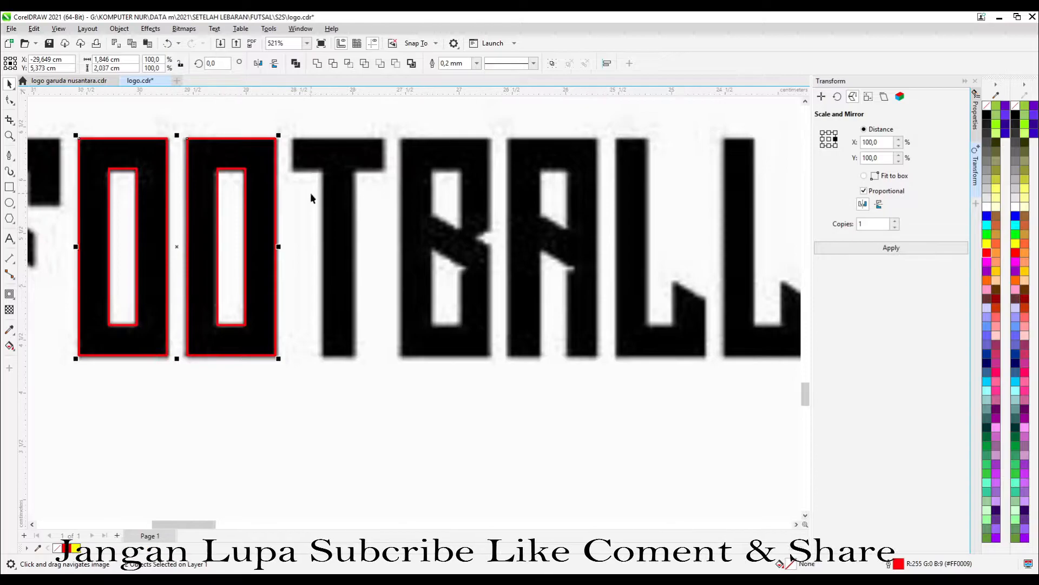
# Copy the O outline onto the F and align it with the first O
pyautogui.moveTo(310, 195); pyautogui.dragTo(677, 214)
pyautogui.scroll(3, 433, 250)
pyautogui.moveTo(470, 255); pyautogui.dragTo(307, 261)
pyautogui.press('Escape')
pyautogui.press('Escape')
pyautogui.moveTo(467, 283); pyautogui.dragTo(301, 280)
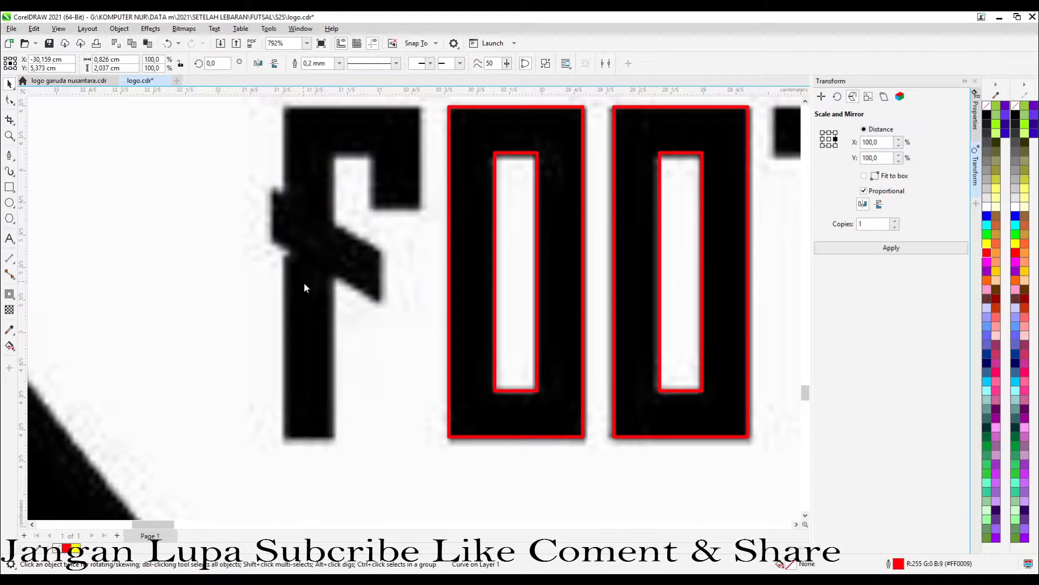
pyautogui.keyDown('shift'); pyautogui.click(476, 371); pyautogui.keyUp('shift')
pyautogui.click(422, 346)
# Draw a rectangle over the empty area below the F's hook and cut it out of the F outline
pyautogui.scroll(1, 334, 214)
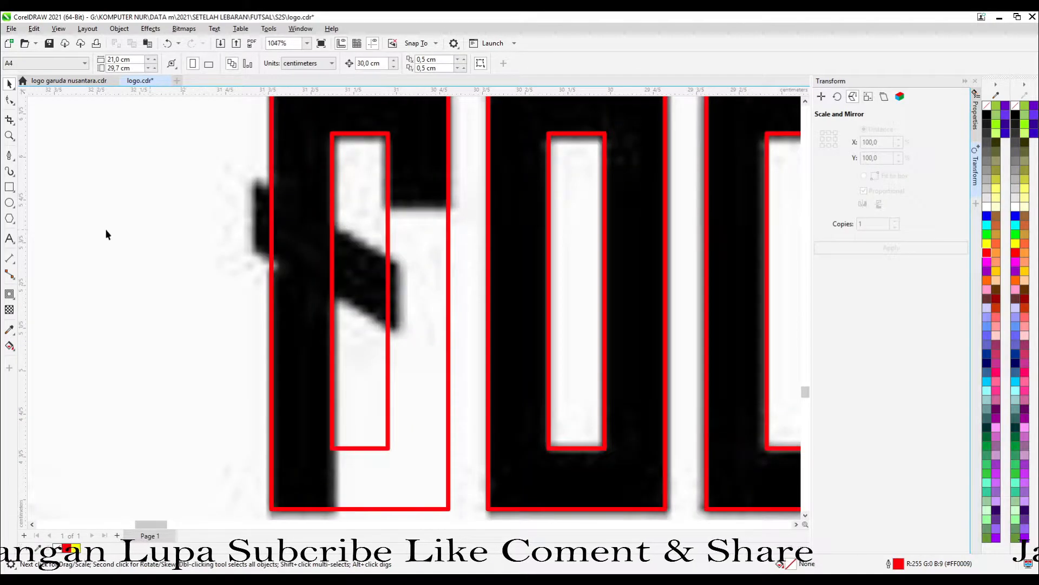
pyautogui.moveTo(453, 207)
pyautogui.mouseDown()
pyautogui.moveTo(414, 216)
pyautogui.moveTo(338, 505)
pyautogui.moveTo(331, 419)
pyautogui.mouseUp()
pyautogui.moveTo(397, 430)
pyautogui.mouseDown()
pyautogui.moveTo(392, 267)
pyautogui.moveTo(392, 396)
pyautogui.mouseUp()
pyautogui.scroll(-3, 392, 395)
pyautogui.press('space')
pyautogui.keyDown('shift'); pyautogui.click(310, 270); pyautogui.keyUp('shift')
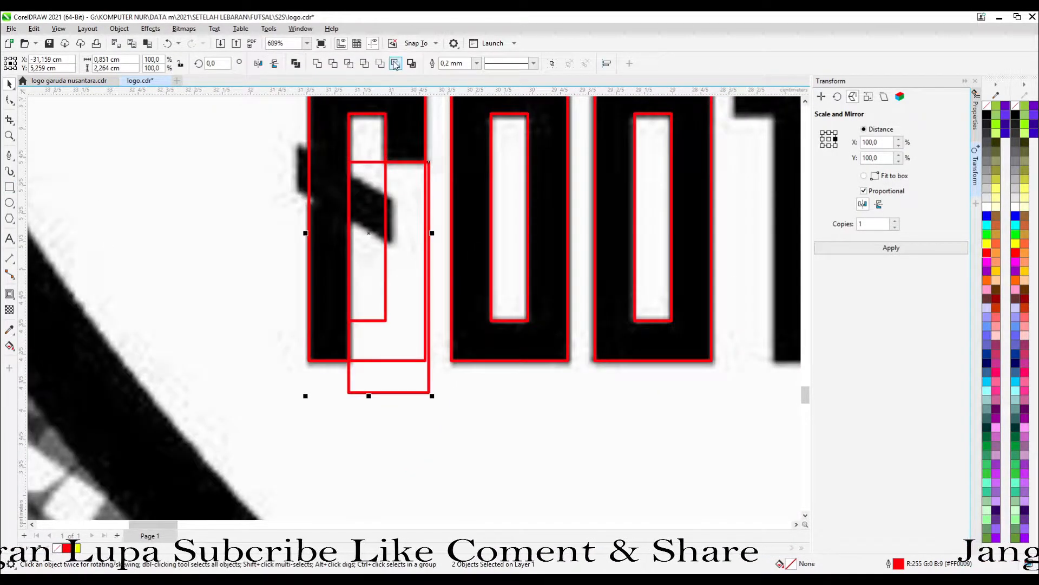
pyautogui.click(395, 64)
pyautogui.moveTo(310, 173); pyautogui.dragTo(312, 271)
pyautogui.scroll(2, 313, 287)
pyautogui.click(9, 156)
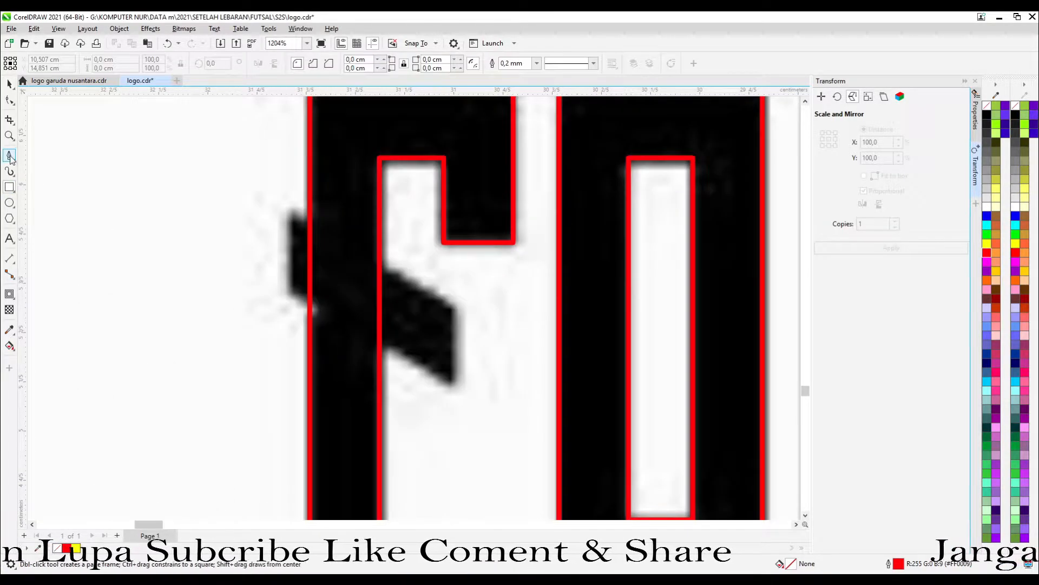
pyautogui.scroll(1, 287, 298)
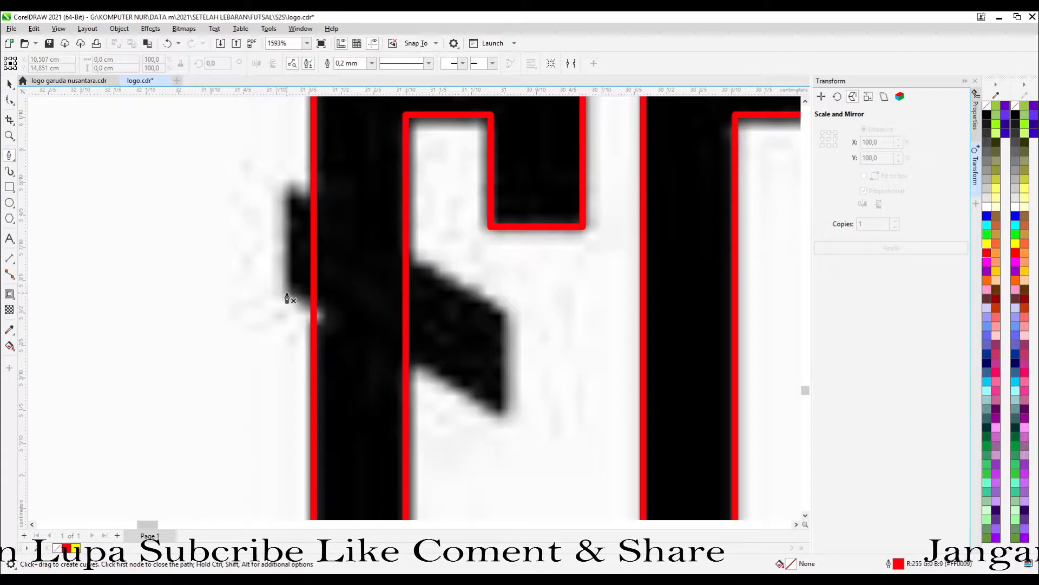
pyautogui.click(292, 192)
pyautogui.press('Delete')
# Draw a rectangle about 0.66 × 0.31 cm across the F for its slanted crossbar
pyautogui.click(9, 187)
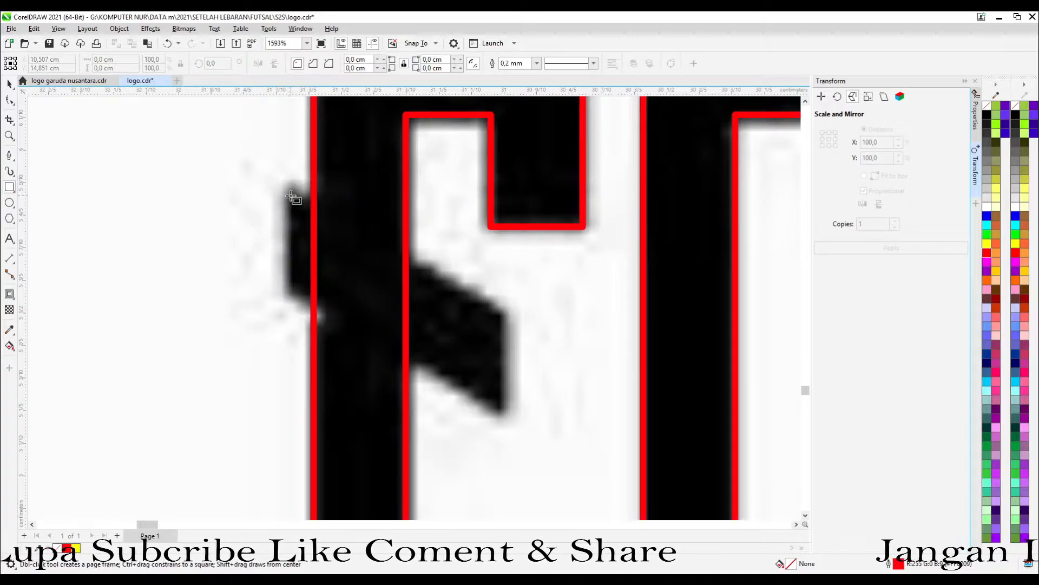
pyautogui.moveTo(299, 272); pyautogui.dragTo(503, 297)
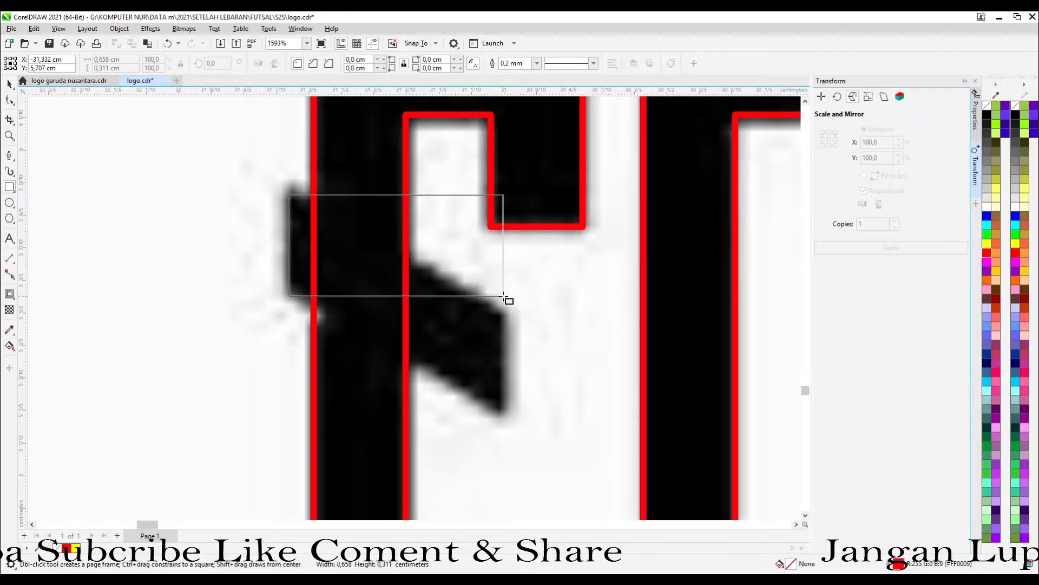
pyautogui.moveTo(503, 296); pyautogui.dragTo(503, 296)
# Try to skew the crossbar rectangle downward along the F's slanted bar
pyautogui.press('space')
pyautogui.click(455, 264)
pyautogui.moveTo(507, 249); pyautogui.dragTo(494, 370)
pyautogui.hotkey('ctrl', 'z')
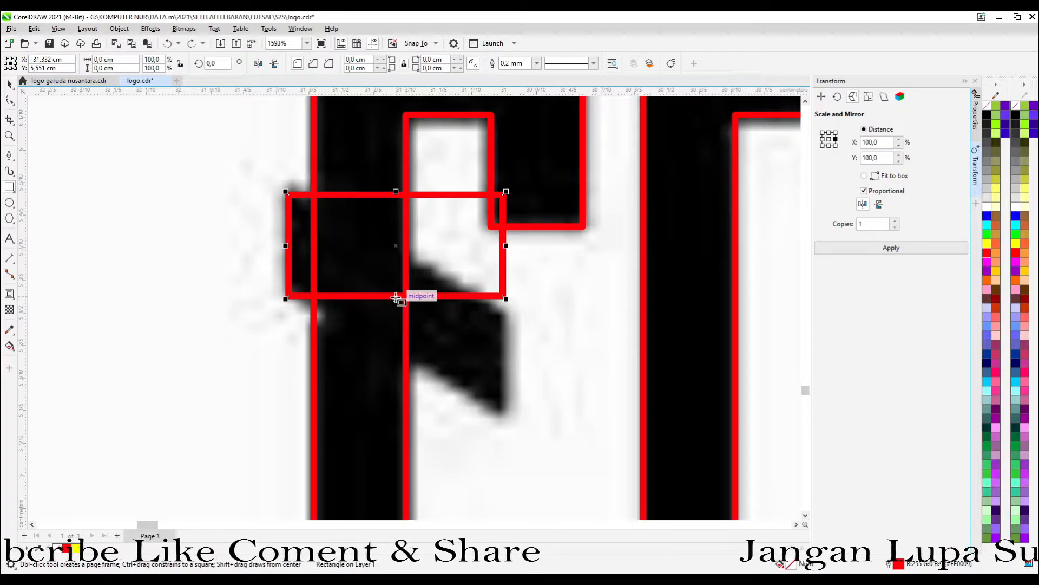
# Skew the F's crossbar rectangle downward into a parallelogram that follows the slanted bar in the image
pyautogui.moveTo(396, 298); pyautogui.dragTo(396, 292)
pyautogui.moveTo(499, 251); pyautogui.dragTo(513, 365)
pyautogui.click(356, 282)
pyautogui.scroll(1, 270, 279)
pyautogui.click(327, 266)
pyautogui.doubleClick(306, 271)
pyautogui.scroll(1, 285, 324)
pyautogui.click(292, 301)
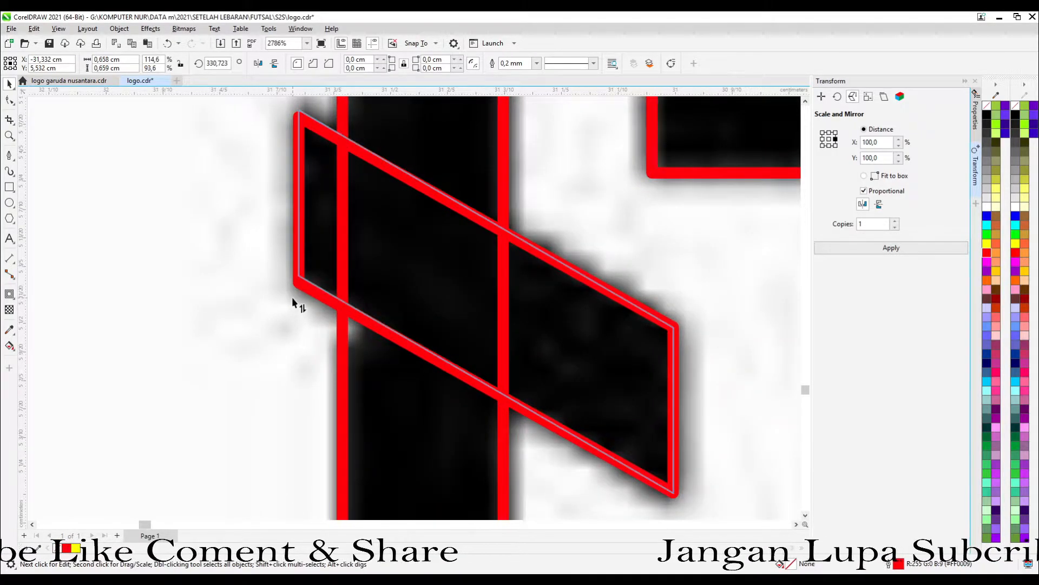
# Weld the slanted crossbar parallelogram to the F outline
pyautogui.scroll(-2, 291, 297)
pyautogui.keyDown('shift'); pyautogui.click(363, 147); pyautogui.keyUp('shift')
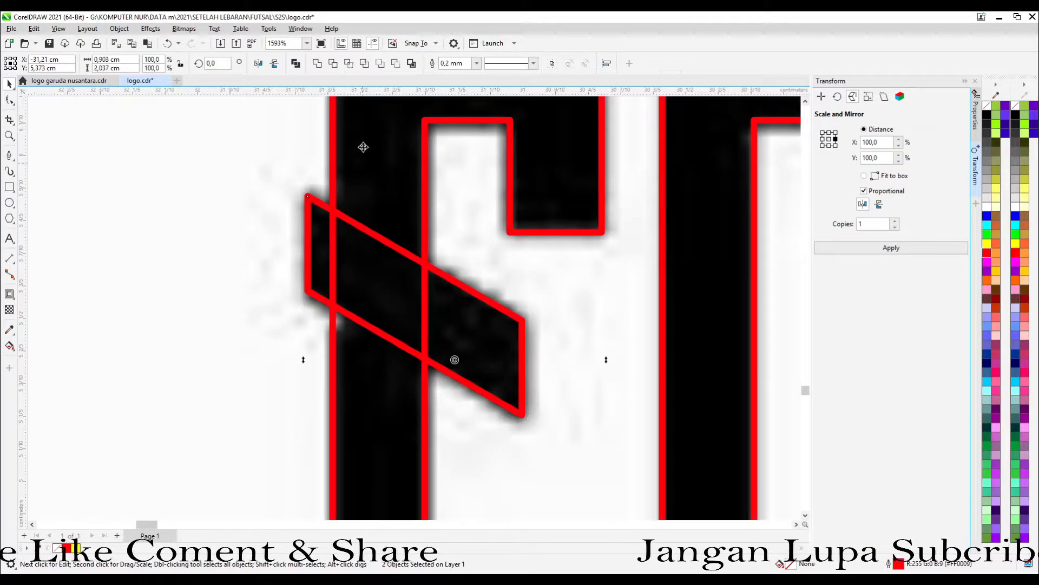
pyautogui.click(318, 64)
# Draw a closed four-point shape with the Pen tool over the small notch below the F crossbar's outer end
pyautogui.scroll(1, 160, 299)
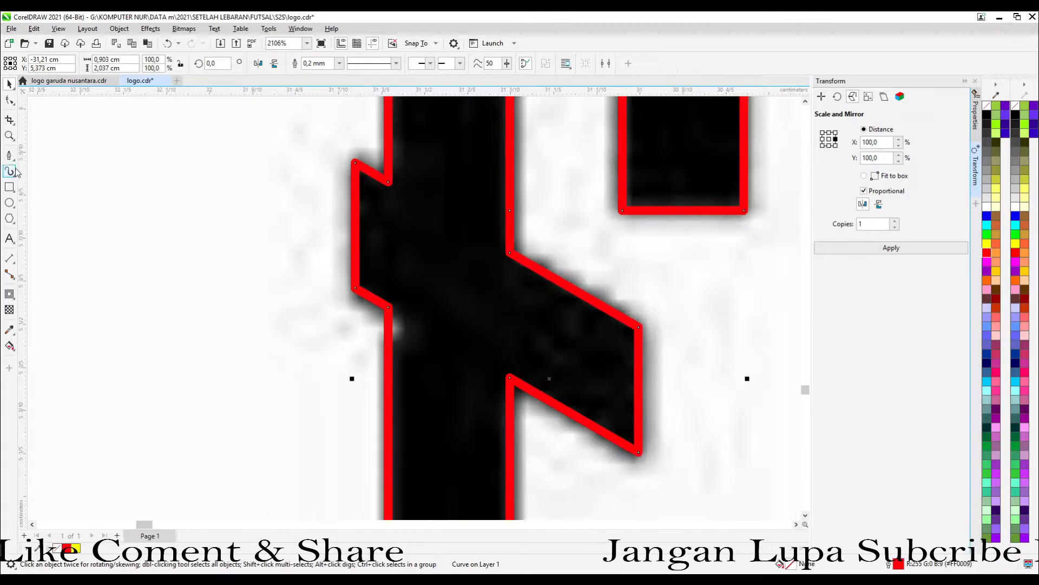
pyautogui.click(14, 102)
pyautogui.click(9, 156)
pyautogui.click(320, 334)
pyautogui.scroll(3, 365, 335)
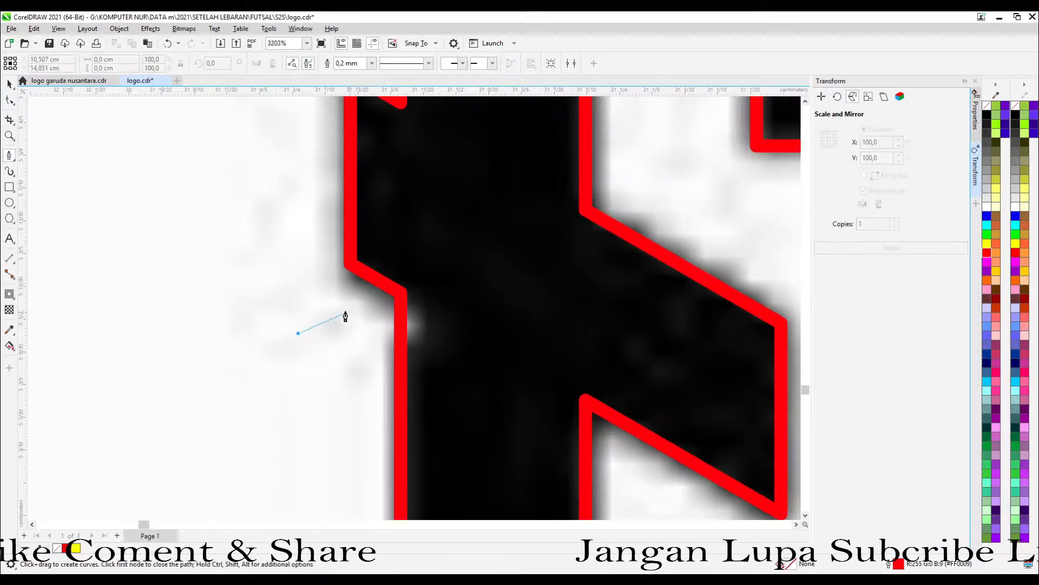
pyautogui.click(351, 265)
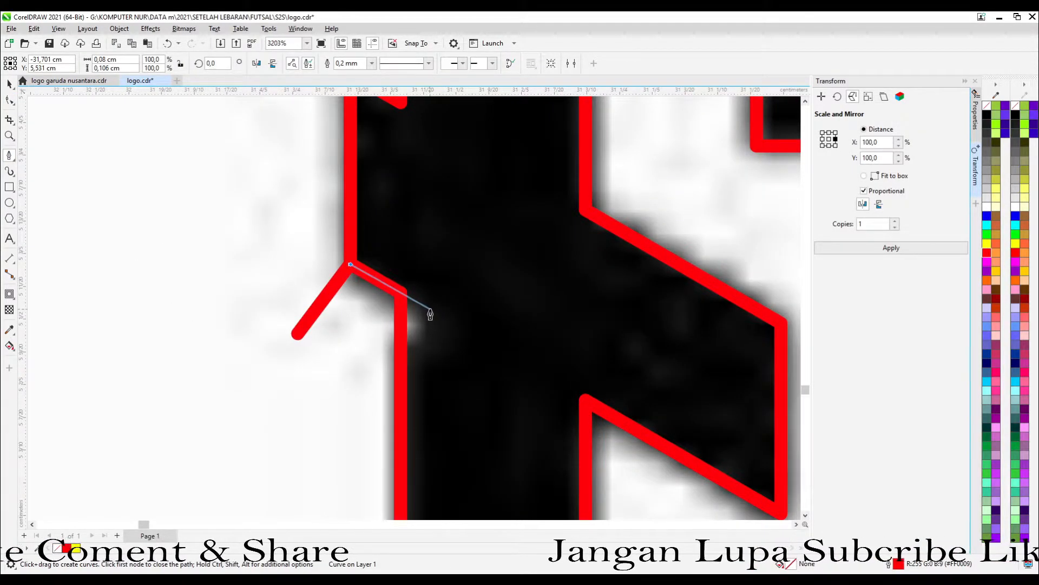
pyautogui.click(432, 311)
pyautogui.click(349, 377)
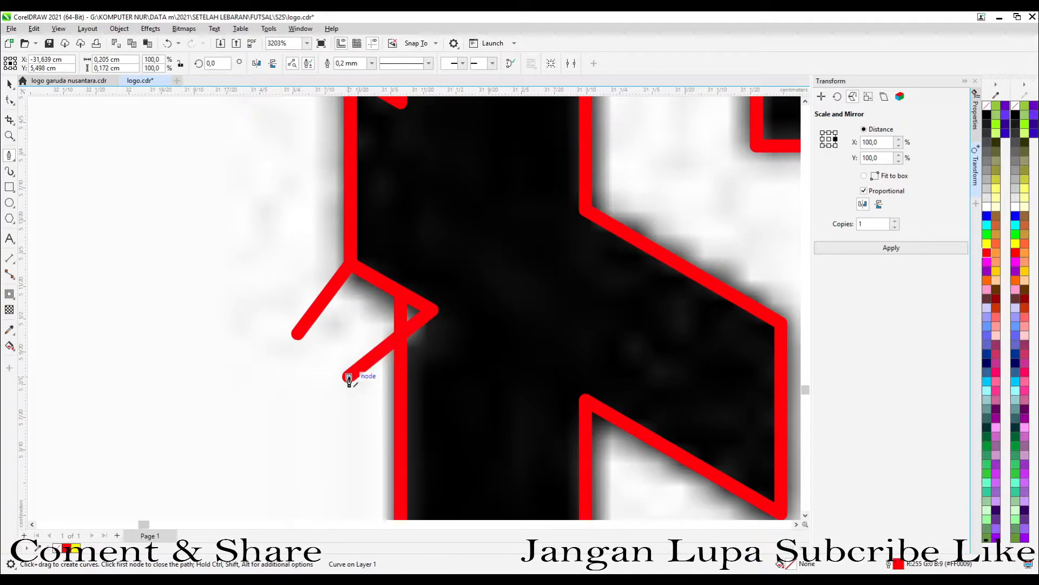
pyautogui.click(297, 334)
# Cut the four-point shape out of the F outline to form the notch
pyautogui.press('space')
pyautogui.keyDown('shift'); pyautogui.click(392, 196); pyautogui.keyUp('shift')
pyautogui.click(396, 63)
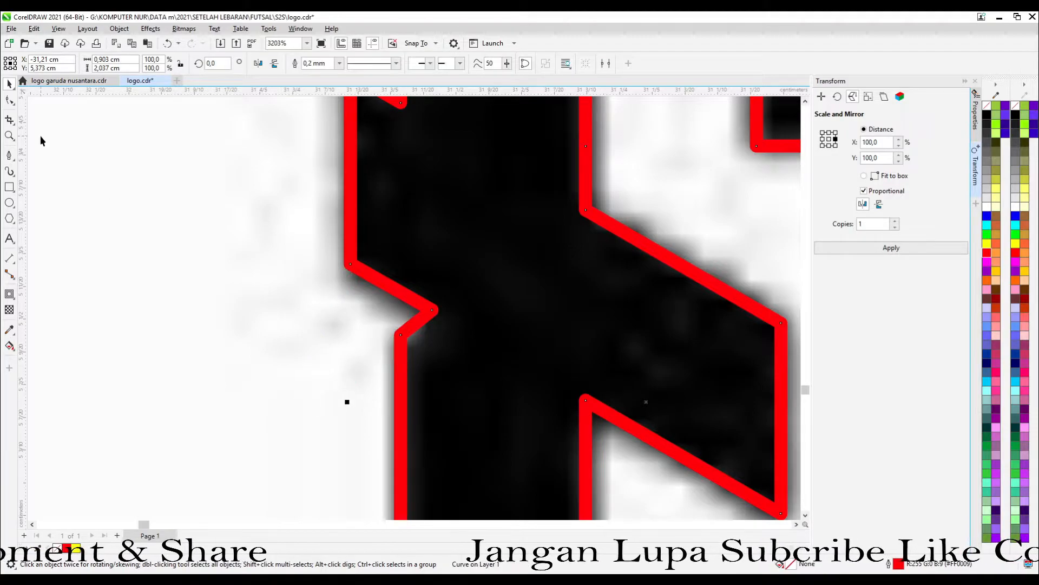
# Copy the second O outline onto the T of FOOTBALL
pyautogui.scroll(-5, 334, 342)
pyautogui.scroll(-1, 457, 283)
pyautogui.moveTo(412, 271); pyautogui.dragTo(523, 276)
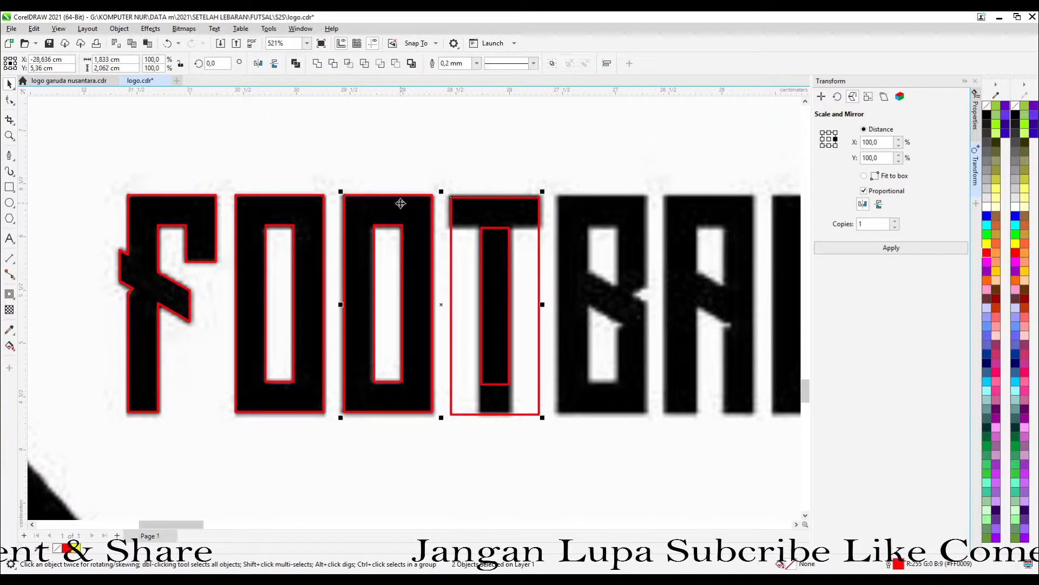
pyautogui.scroll(1, 543, 253)
pyautogui.moveTo(445, 272)
pyautogui.mouseDown()
pyautogui.moveTo(466, 279)
pyautogui.moveTo(670, 152)
pyautogui.mouseUp()
# Trim the copied outline to a single vertical bar for the T's stem with a rectangle and align it with the second O
pyautogui.click(9, 187)
pyautogui.moveTo(584, 260); pyautogui.dragTo(560, 475)
pyautogui.press('space')
pyautogui.keyDown('shift'); pyautogui.click(481, 306); pyautogui.keyUp('shift')
pyautogui.click(396, 63)
pyautogui.keyDown('shift'); pyautogui.click(369, 233); pyautogui.keyUp('shift')
pyautogui.press('e')
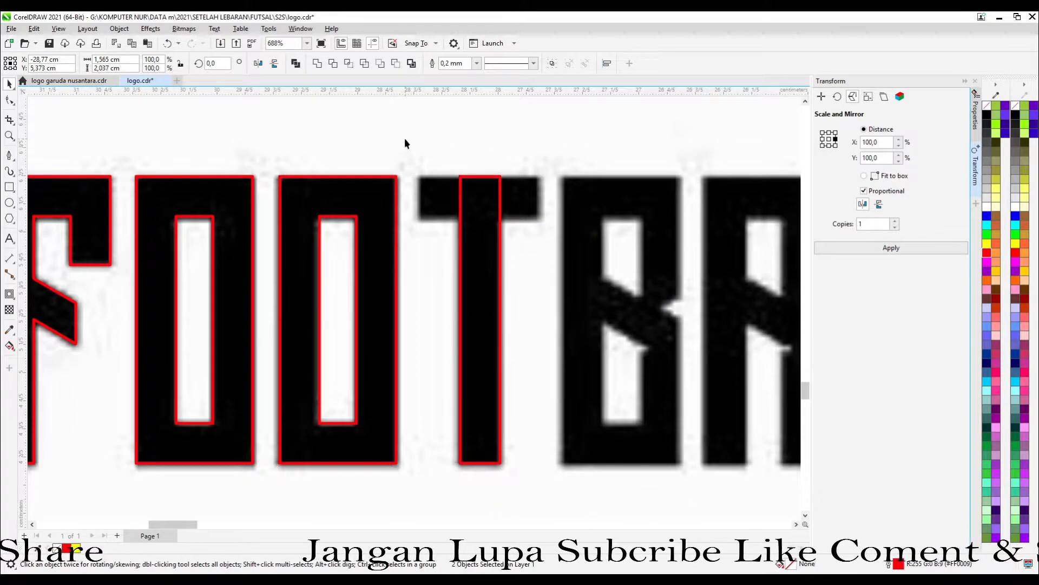
# Draw a rectangle for the T's top bar and align it centrally on the stem
pyautogui.scroll(2, 405, 143)
pyautogui.press('F6')
pyautogui.moveTo(265, 234); pyautogui.dragTo(325, 154)
pyautogui.press('space')
pyautogui.moveTo(327, 195); pyautogui.dragTo(440, 195)
pyautogui.keyDown('shift'); pyautogui.click(550, 205); pyautogui.keyUp('shift')
pyautogui.press('c')
pyautogui.click(487, 215)
# Re-centre the T's top bar on the stem and weld both into one outline
pyautogui.moveTo(658, 194); pyautogui.dragTo(362, 206)
pyautogui.keyDown('shift'); pyautogui.click(563, 299); pyautogui.keyUp('shift')
pyautogui.press('c')
pyautogui.click(320, 65)
# Delete the surplus nodes along the top edge of the T outline
pyautogui.scroll(-3, 710, 197)
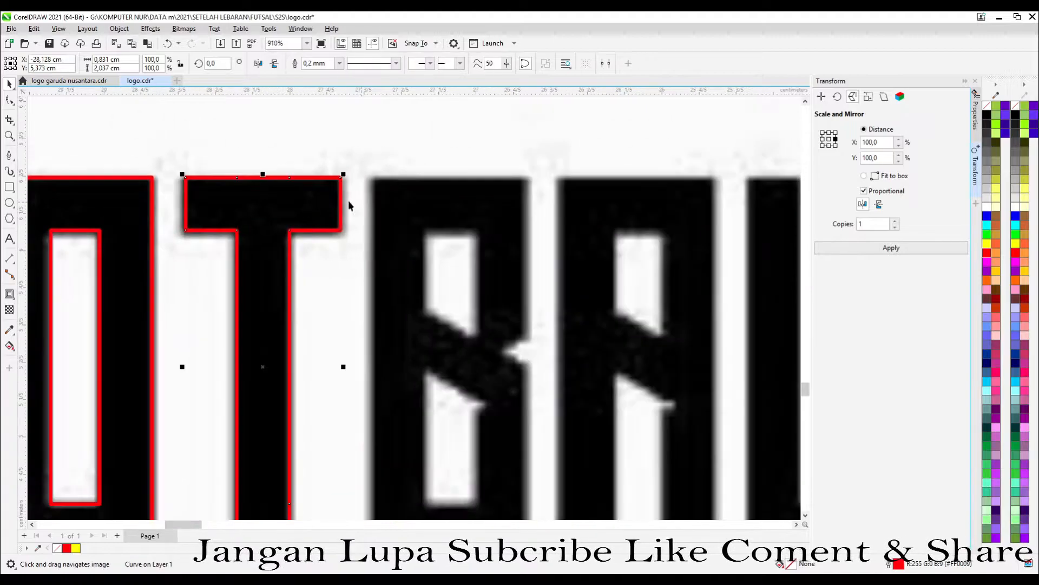
pyautogui.click(10, 100)
pyautogui.moveTo(216, 151); pyautogui.dragTo(306, 200)
pyautogui.press('Delete')
# Copy the O outline onto the B of FOOTBALL and align its top with the T
pyautogui.scroll(-4, 449, 198)
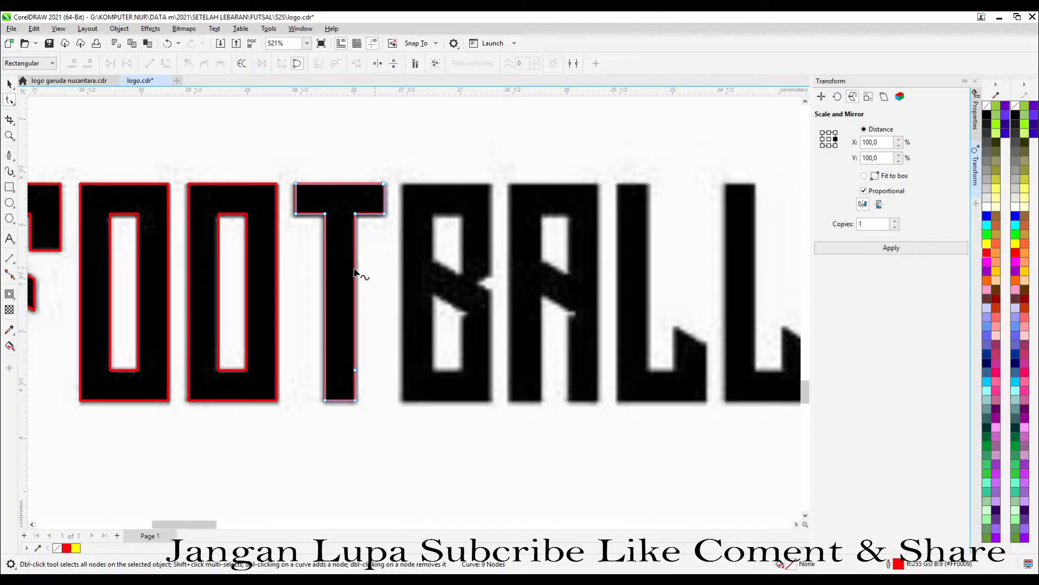
pyautogui.press('space')
pyautogui.scroll(1, 273, 249)
pyautogui.moveTo(502, 269); pyautogui.dragTo(502, 268)
pyautogui.rightClick(502, 268)
pyautogui.scroll(3, 548, 249)
pyautogui.keyDown('shift'); pyautogui.click(319, 170); pyautogui.keyUp('shift')
pyautogui.press('t')
pyautogui.click(519, 379)
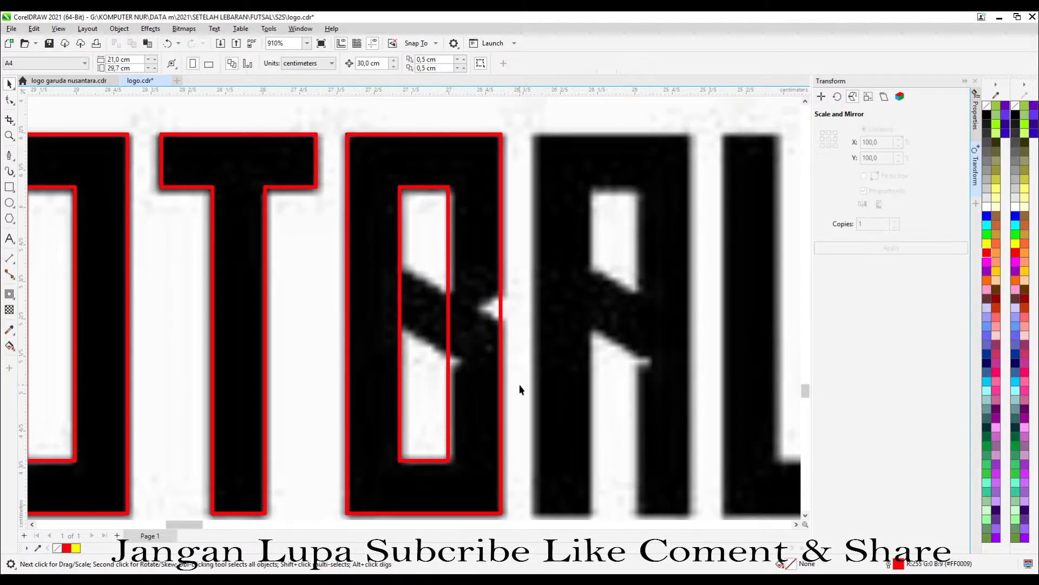
pyautogui.scroll(2, 479, 410)
pyautogui.scroll(-3, 475, 438)
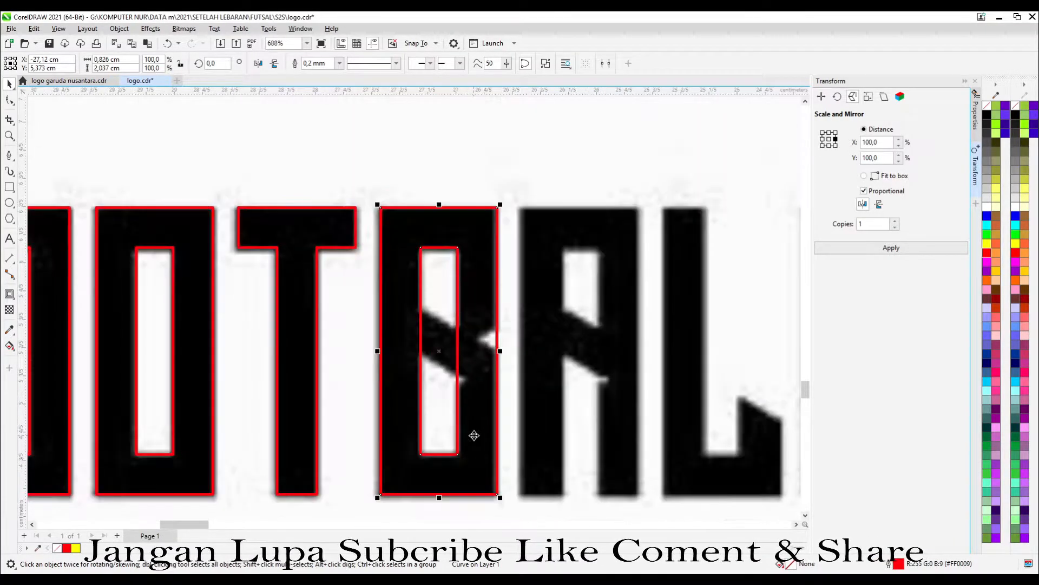
pyautogui.keyDown('shift'); pyautogui.click(296, 248); pyautogui.keyUp('shift')
pyautogui.click(537, 386)
# Draw a square of about 0.55 cm around the slanted crossbar end of the F
pyautogui.scroll(2, 539, 389)
pyautogui.moveTo(508, 393); pyautogui.dragTo(509, 349)
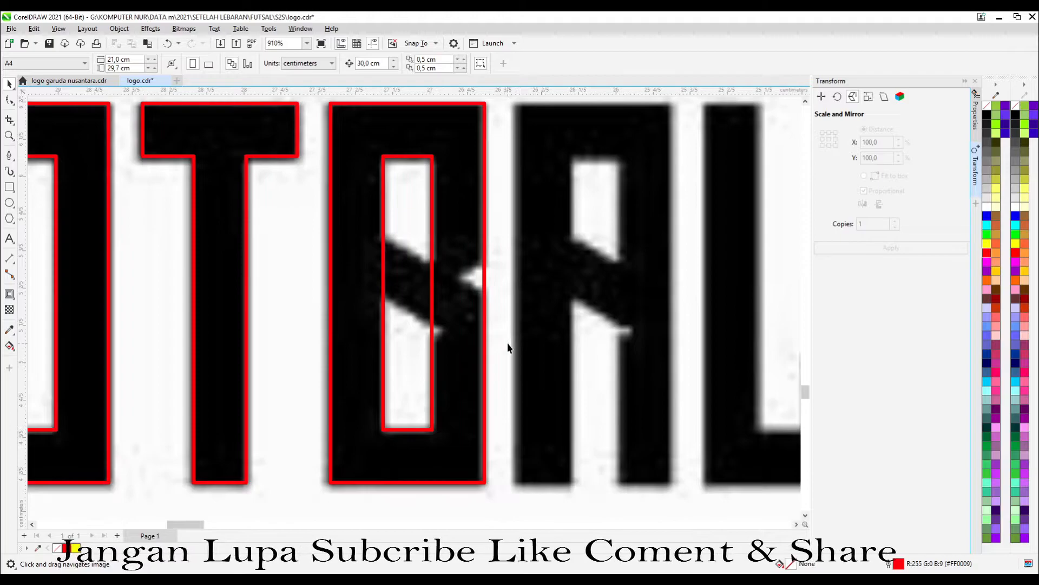
pyautogui.click(9, 157)
pyautogui.scroll(4, 444, 285)
pyautogui.scroll(-13, 480, 287)
pyautogui.scroll(14, 246, 298)
pyautogui.press('F6')
pyautogui.moveTo(143, 141); pyautogui.dragTo(354, 350)
pyautogui.press('space')
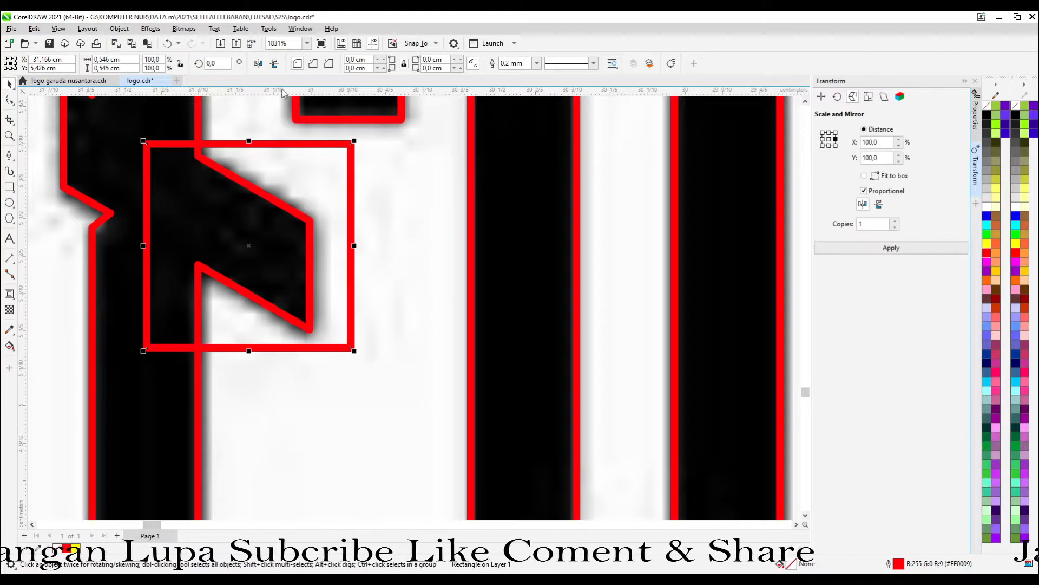
# Intersect the square with the F outline to extract the crossbar piece and delete the square
pyautogui.click(321, 166)
pyautogui.click(323, 166)
pyautogui.keyDown('shift'); pyautogui.click(326, 115); pyautogui.keyUp('shift')
pyautogui.click(348, 64)
pyautogui.click(324, 172)
pyautogui.press('Delete')
# Move the extracted crossbar piece onto the slanted bar inside the B
pyautogui.scroll(-5, 256, 237)
pyautogui.scroll(-1, 243, 238)
pyautogui.moveTo(243, 239); pyautogui.dragTo(614, 247)
pyautogui.scroll(2, 620, 245)
pyautogui.moveTo(585, 283); pyautogui.dragTo(612, 236)
pyautogui.moveTo(535, 138); pyautogui.dragTo(527, 137)
pyautogui.moveTo(694, 245); pyautogui.dragTo(537, 321)
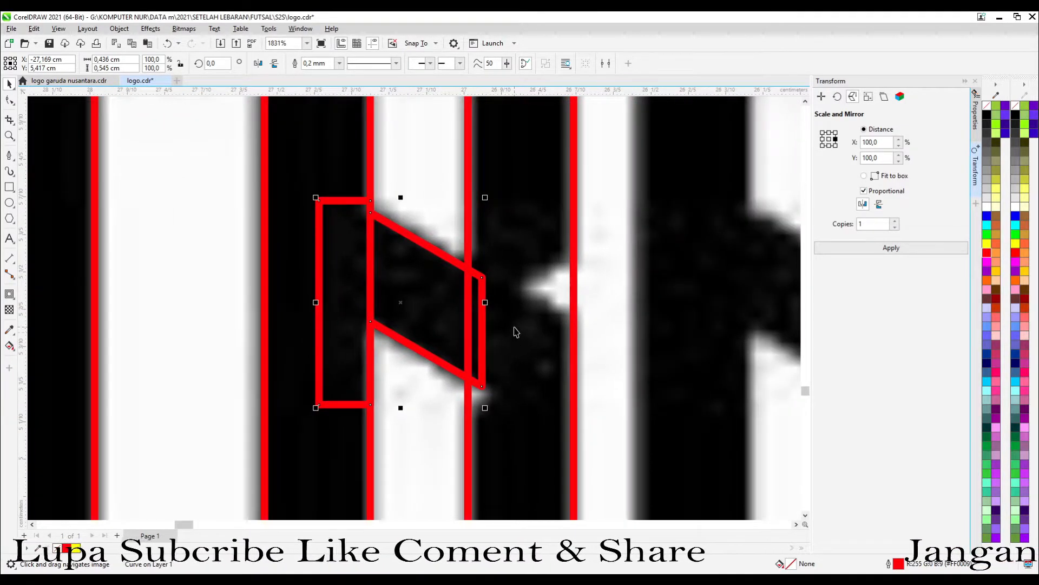
# Weld the slanted crossbar piece to the B outline
pyautogui.keyDown('shift'); pyautogui.click(504, 202); pyautogui.keyUp('shift')
pyautogui.click(332, 64)
pyautogui.hotkey('ctrl', 'z')
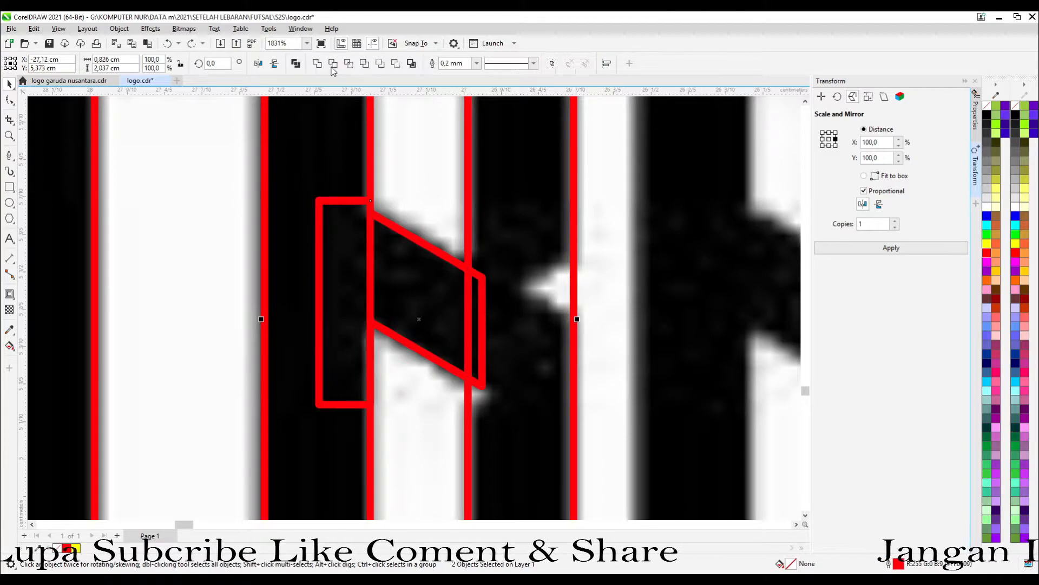
pyautogui.click(318, 64)
pyautogui.scroll(-2, 433, 325)
pyautogui.click(503, 426)
pyautogui.scroll(2, 502, 336)
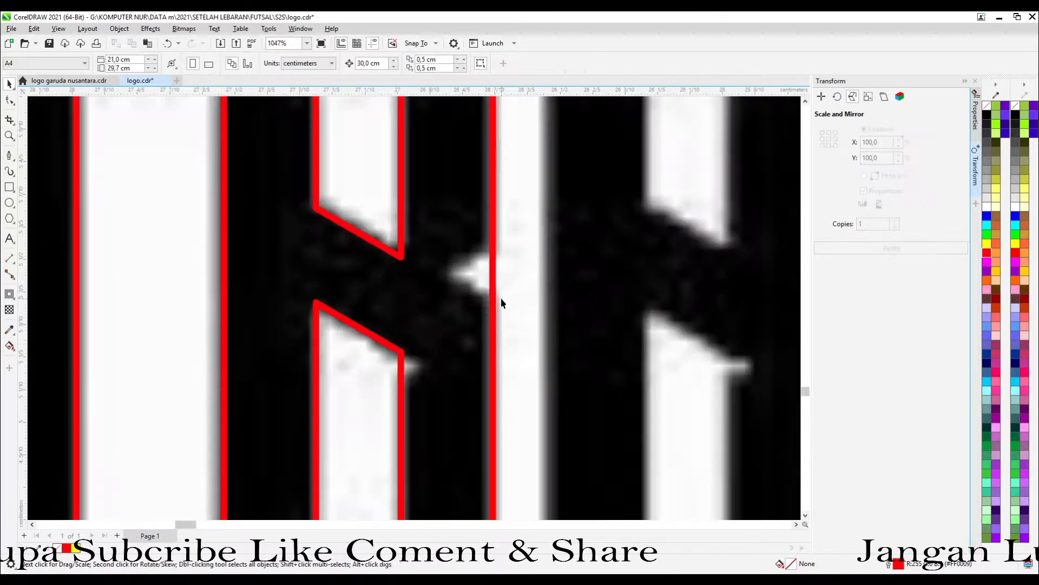
# Draw a closed triangle with the Pen tool over the white notch on the right edge of the B
pyautogui.click(8, 156)
pyautogui.scroll(1, 492, 283)
pyautogui.click(529, 334)
pyautogui.click(424, 276)
pyautogui.click(544, 189)
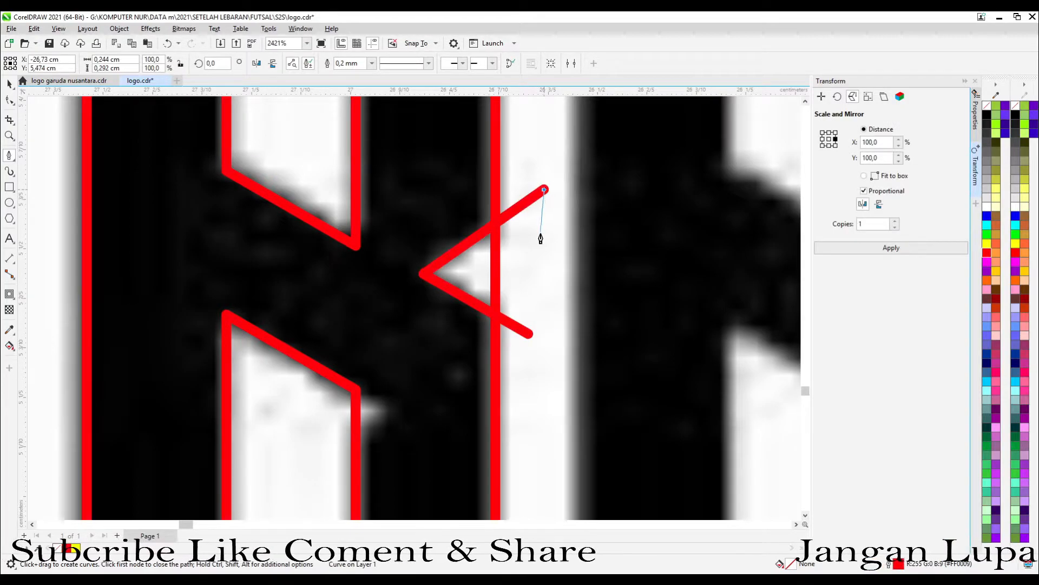
pyautogui.click(529, 334)
# Trim the notch triangle out of the B outline
pyautogui.press('space')
pyautogui.keyDown('shift'); pyautogui.click(378, 299); pyautogui.keyUp('shift')
pyautogui.click(396, 64)
# Draw a small closed pointed shape over the white spur at the upper-right corner of the B's lower opening
pyautogui.moveTo(429, 294); pyautogui.dragTo(542, 157)
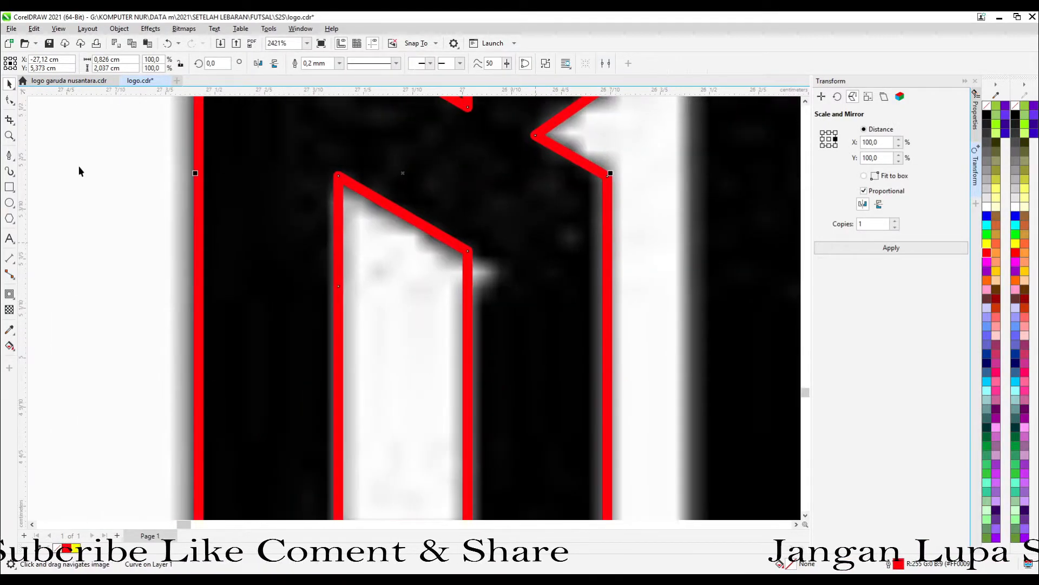
pyautogui.click(9, 155)
pyautogui.scroll(1, 416, 292)
pyautogui.scroll(1, 416, 293)
pyautogui.click(430, 311)
pyautogui.click(535, 268)
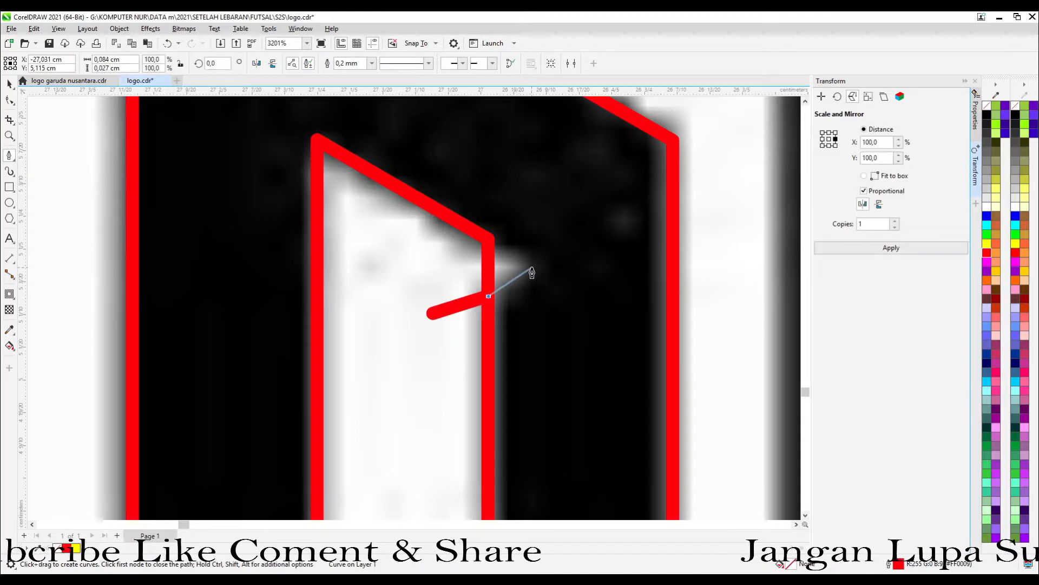
pyautogui.click(487, 235)
pyautogui.click(428, 255)
pyautogui.click(433, 312)
# Trim the pointed shape from the B outline and clean up the surplus node on the slanted edge
pyautogui.press('space')
pyautogui.keyDown('shift'); pyautogui.click(435, 167); pyautogui.keyUp('shift')
pyautogui.click(397, 64)
pyautogui.scroll(-8, 444, 279)
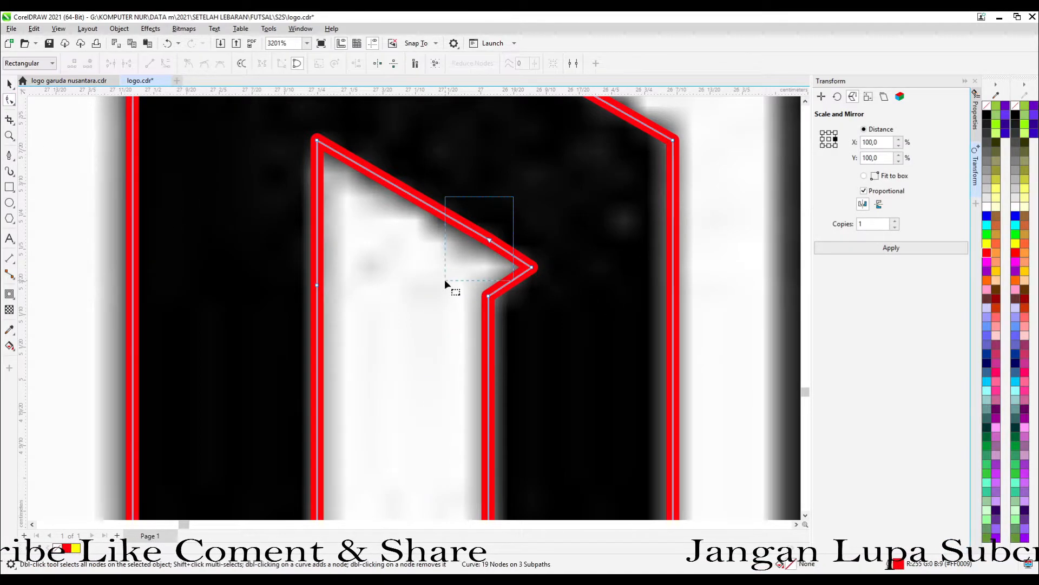
pyautogui.scroll(1, 439, 308)
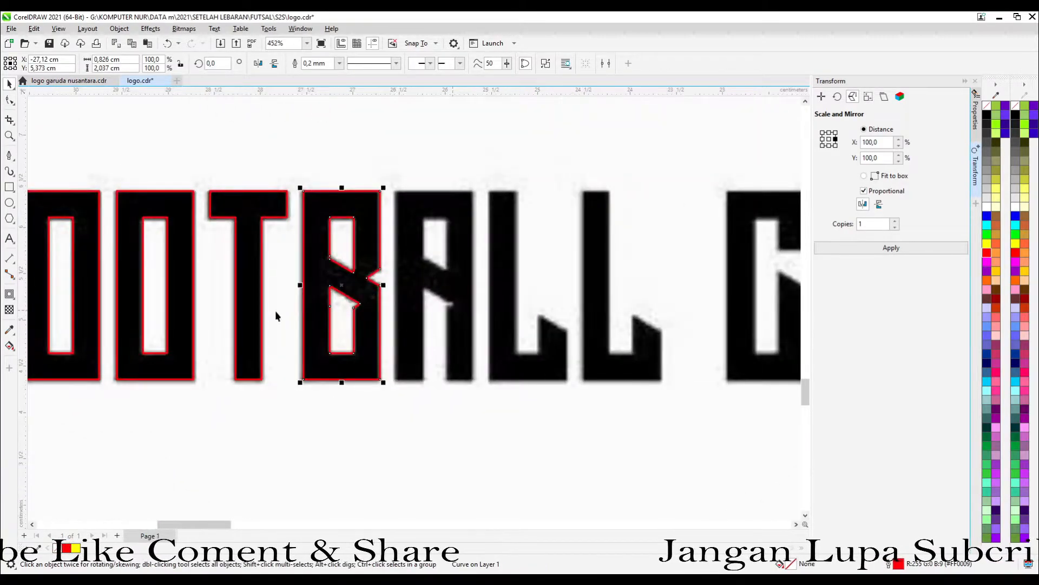
# Place a copy of the finished B outline over the A and align it level with the B
pyautogui.scroll(2, 400, 229)
pyautogui.moveTo(349, 224); pyautogui.dragTo(469, 232)
pyautogui.rightClick(470, 232)
pyautogui.keyDown('shift'); pyautogui.click(340, 191); pyautogui.keyUp('shift')
pyautogui.press('e')
pyautogui.click(447, 149)
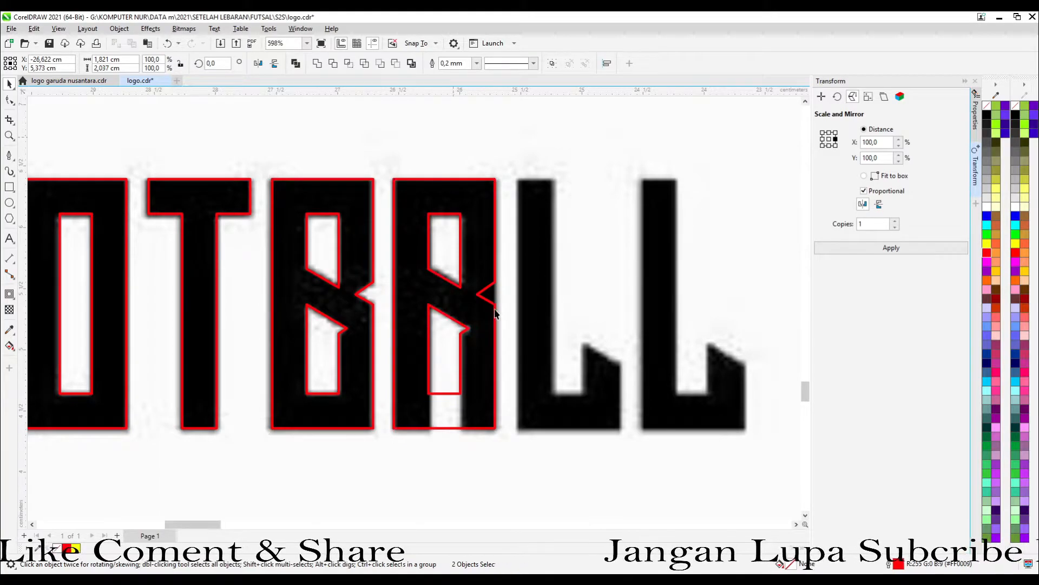
# Fine-tune the copied outline's horizontal position over the A and select it together with the B
pyautogui.scroll(2, 498, 332)
pyautogui.click(478, 351)
pyautogui.scroll(6, 478, 353)
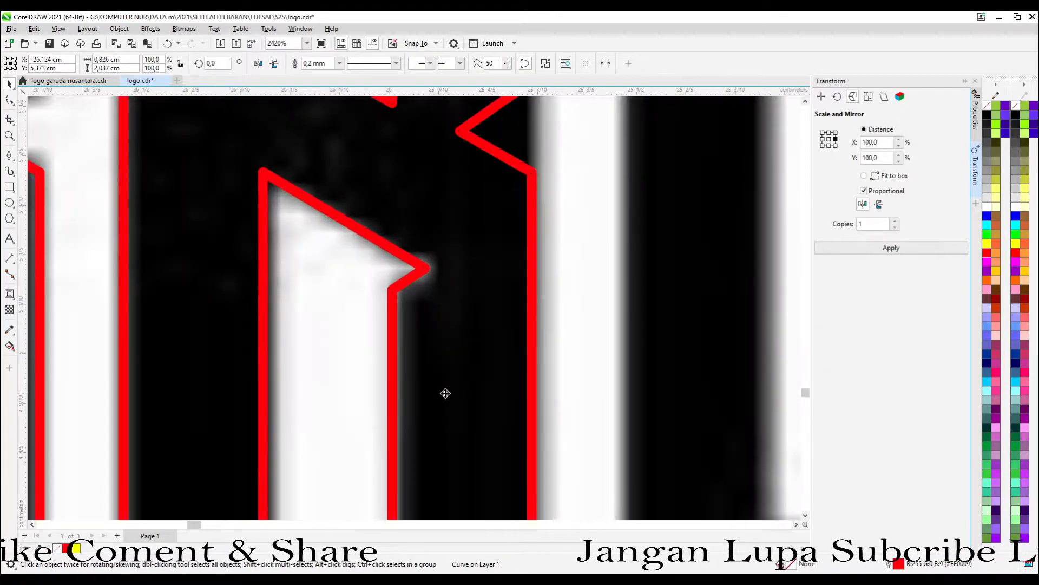
pyautogui.scroll(-5, 447, 392)
pyautogui.keyDown('shift'); pyautogui.click(207, 314); pyautogui.keyUp('shift')
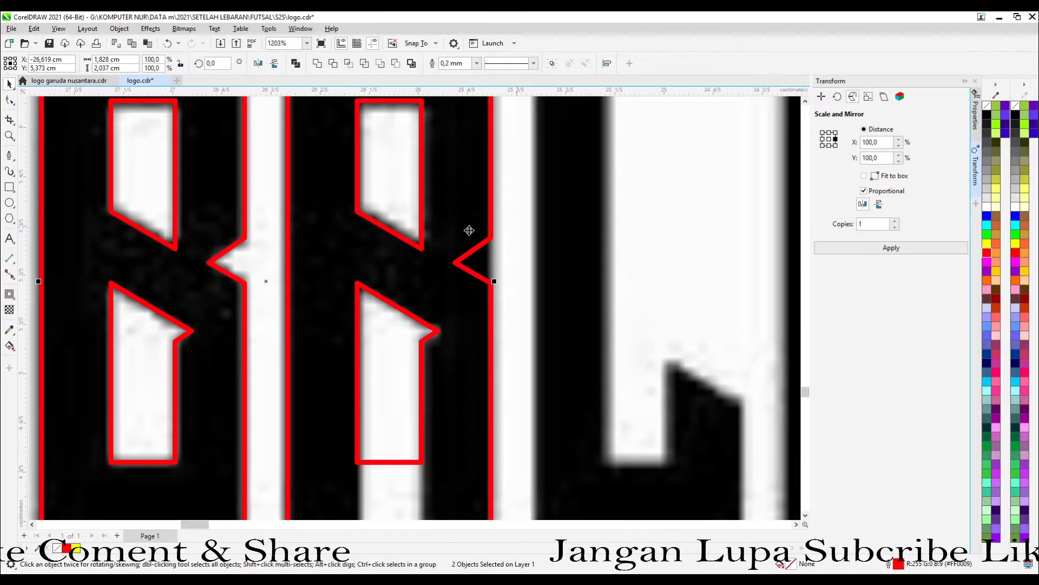
# Draw a rectangle through the closed gap between the A's legs and trim it from the A outline
pyautogui.click(9, 186)
pyautogui.moveTo(372, 364)
pyautogui.mouseDown()
pyautogui.moveTo(408, 202)
pyautogui.moveTo(459, 264)
pyautogui.moveTo(422, 374)
pyautogui.moveTo(424, 416)
pyautogui.mouseUp()
pyautogui.press('space')
pyautogui.keyDown('shift'); pyautogui.click(493, 284); pyautogui.keyUp('shift')
pyautogui.click(396, 64)
pyautogui.scroll(-6, 415, 379)
pyautogui.scroll(7, 460, 273)
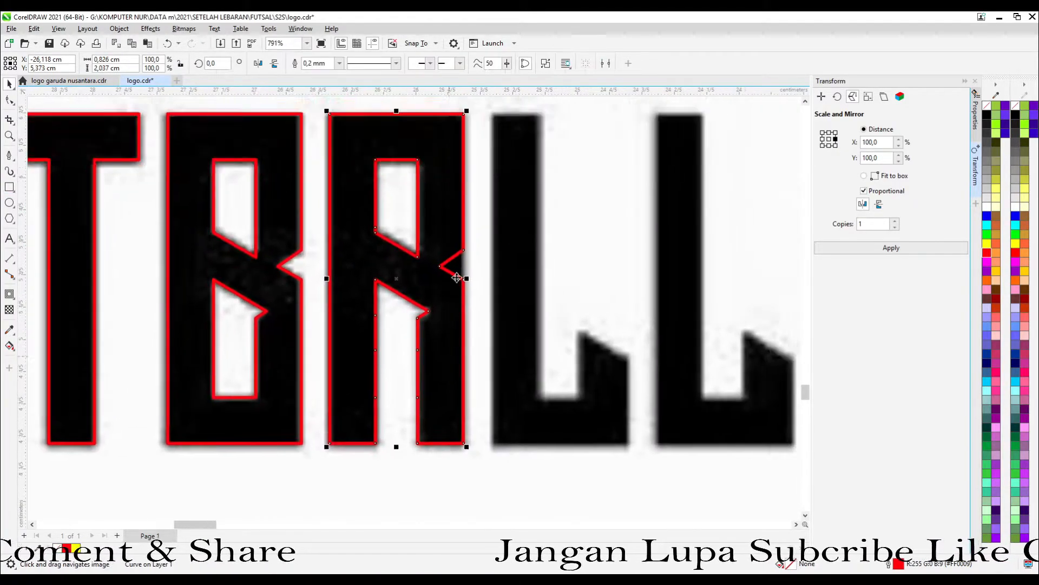
# Delete the notch nodes on the A's right edge and the surplus nodes along its inner edges
pyautogui.click(9, 100)
pyautogui.moveTo(486, 298); pyautogui.dragTo(486, 298)
pyautogui.press('Delete')
pyautogui.moveTo(297, 393); pyautogui.dragTo(425, 503)
pyautogui.press('Delete')
pyautogui.moveTo(282, 197); pyautogui.dragTo(283, 198)
pyautogui.press('Delete')
pyautogui.scroll(-2, 299, 226)
pyautogui.press('space')
pyautogui.scroll(1, 417, 241)
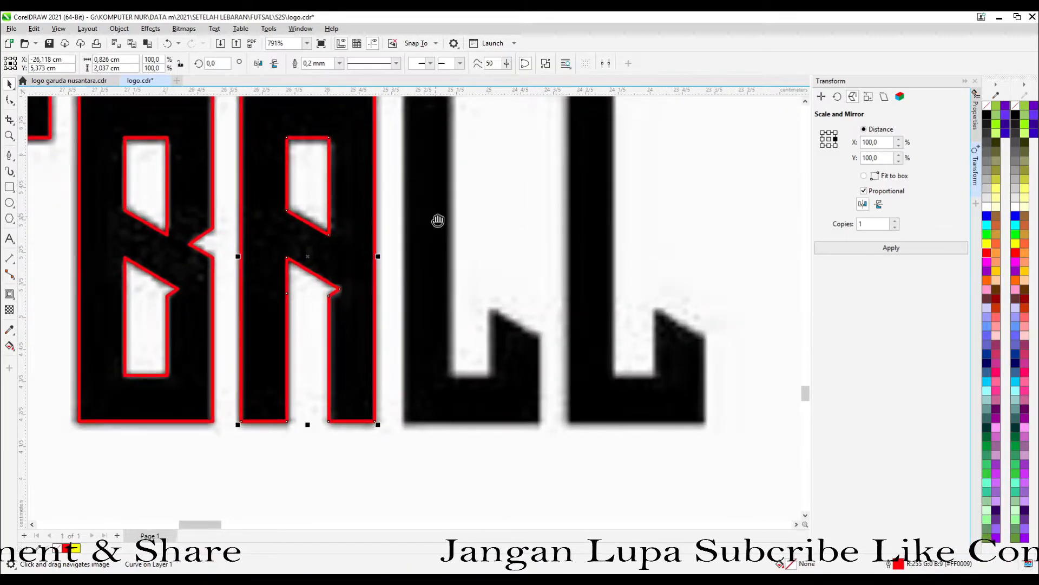
# Place a copy of the O outline over the first L and align its top with the A
pyautogui.scroll(-2, 421, 225)
pyautogui.moveTo(142, 248); pyautogui.dragTo(573, 249)
pyautogui.rightClick(572, 249)
pyautogui.scroll(2, 537, 187)
pyautogui.scroll(1, 490, 173)
pyautogui.moveTo(484, 164); pyautogui.dragTo(476, 163)
pyautogui.keyDown('shift'); pyautogui.click(334, 176); pyautogui.keyUp('shift')
pyautogui.press('t')
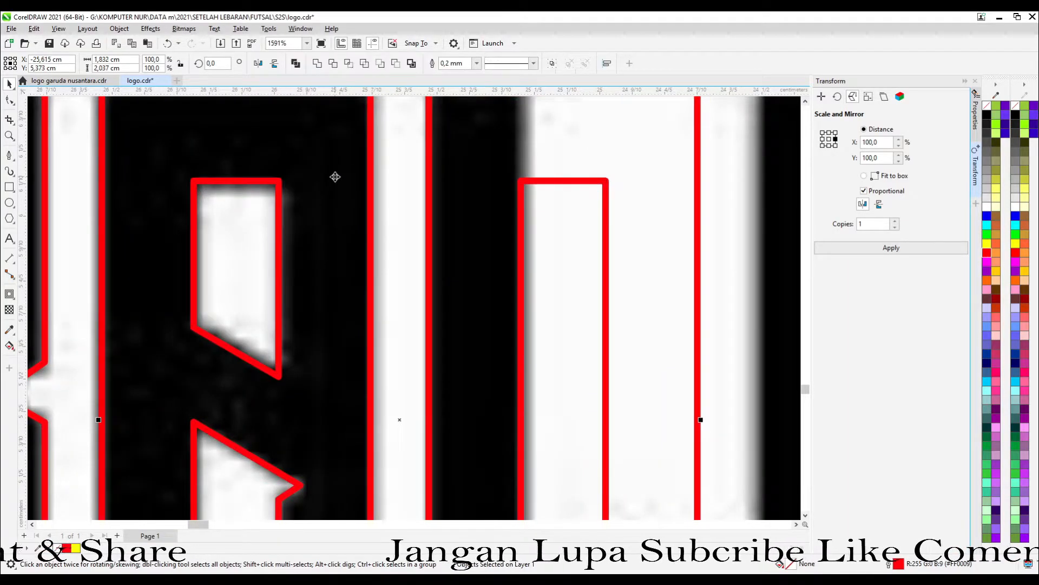
# Draw a rectangle over the upper-right part of the O copy and trim it away to form the L
pyautogui.scroll(-3, 355, 171)
pyautogui.scroll(1, 426, 323)
pyautogui.click(9, 187)
pyautogui.moveTo(406, 249)
pyautogui.mouseDown()
pyautogui.moveTo(369, 329)
pyautogui.moveTo(512, 127)
pyautogui.mouseUp()
pyautogui.press('space')
pyautogui.keyDown('shift'); pyautogui.click(344, 229); pyautogui.keyUp('shift')
pyautogui.click(429, 64)
# Draw a closed polygon above the L's short right stub, with its lower edge along the slanted top
pyautogui.scroll(1, 483, 414)
pyautogui.moveTo(470, 395); pyautogui.dragTo(501, 275)
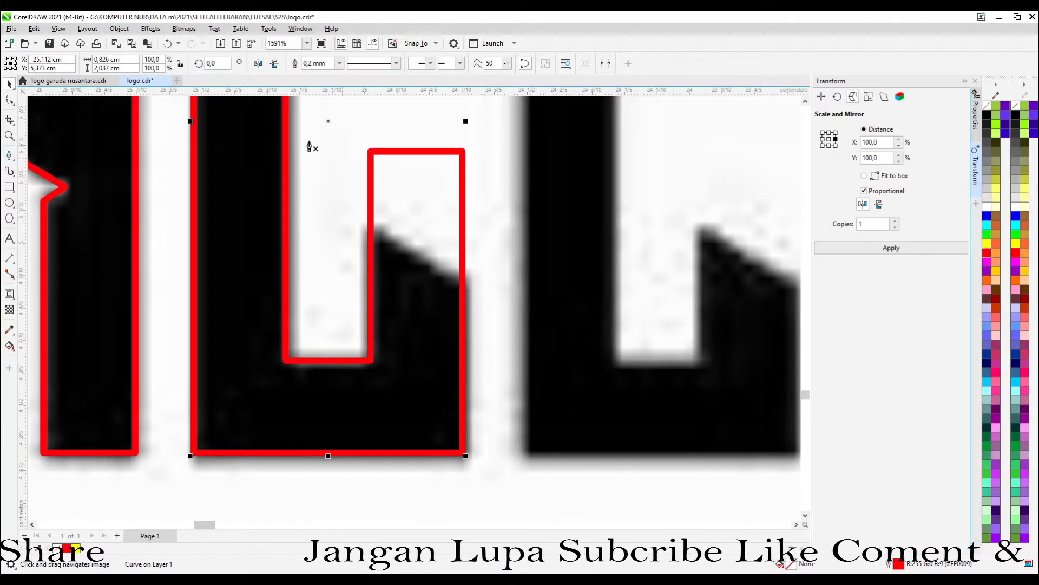
pyautogui.click(362, 110)
pyautogui.click(306, 202)
pyautogui.click(511, 311)
pyautogui.click(497, 104)
pyautogui.click(363, 110)
# Trim the polygon from the L outline to give the stub its slanted top
pyautogui.press('space')
pyautogui.keyDown('shift'); pyautogui.click(246, 119); pyautogui.keyUp('shift')
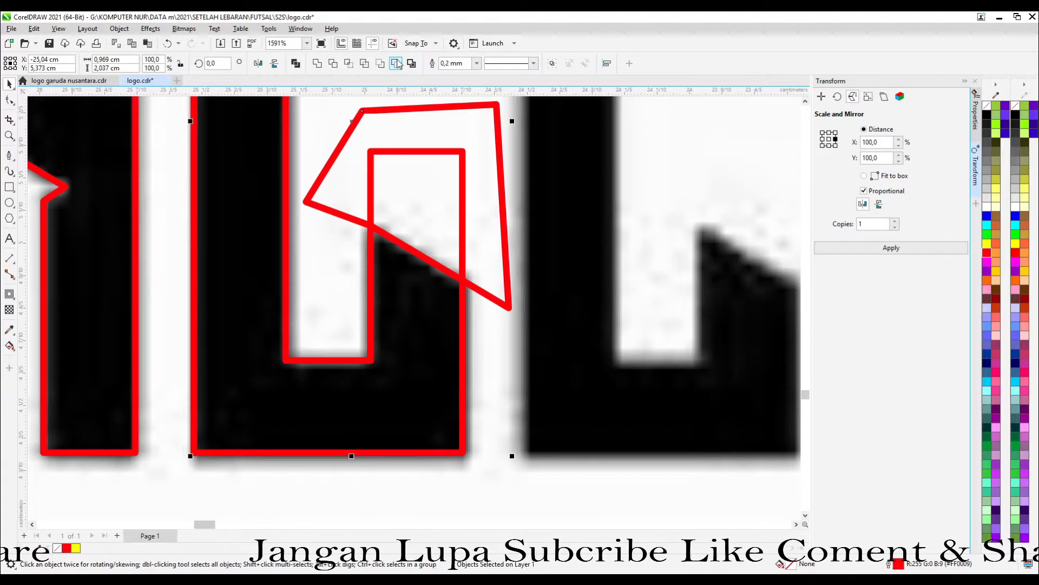
pyautogui.click(395, 64)
pyautogui.scroll(-3, 390, 286)
pyautogui.scroll(1, 427, 356)
# Place a copy of the finished L outline over the second L and fine-tune its position
pyautogui.moveTo(405, 358); pyautogui.dragTo(626, 359)
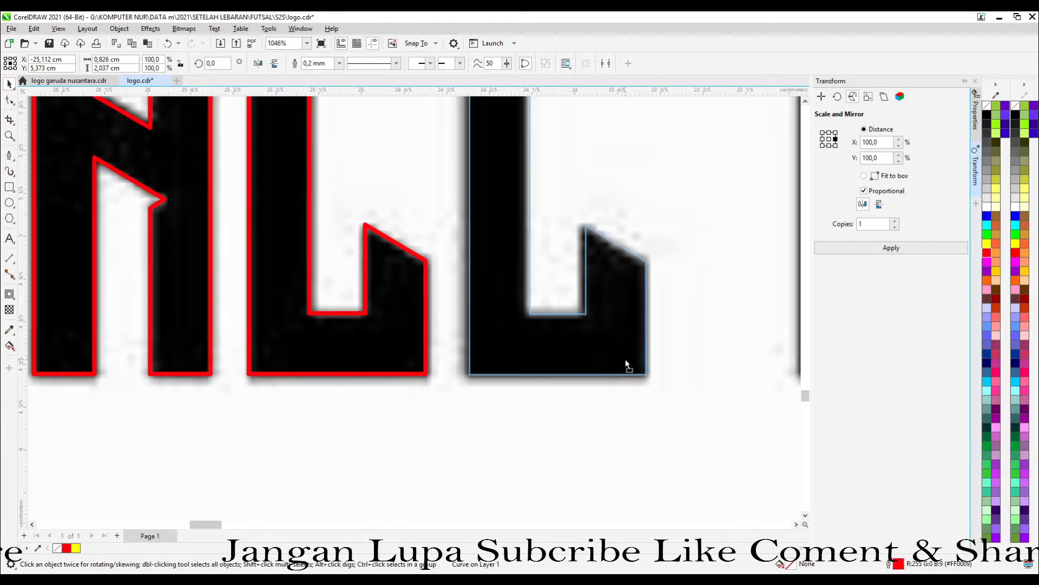
pyautogui.keyDown('shift'); pyautogui.click(389, 343); pyautogui.keyUp('shift')
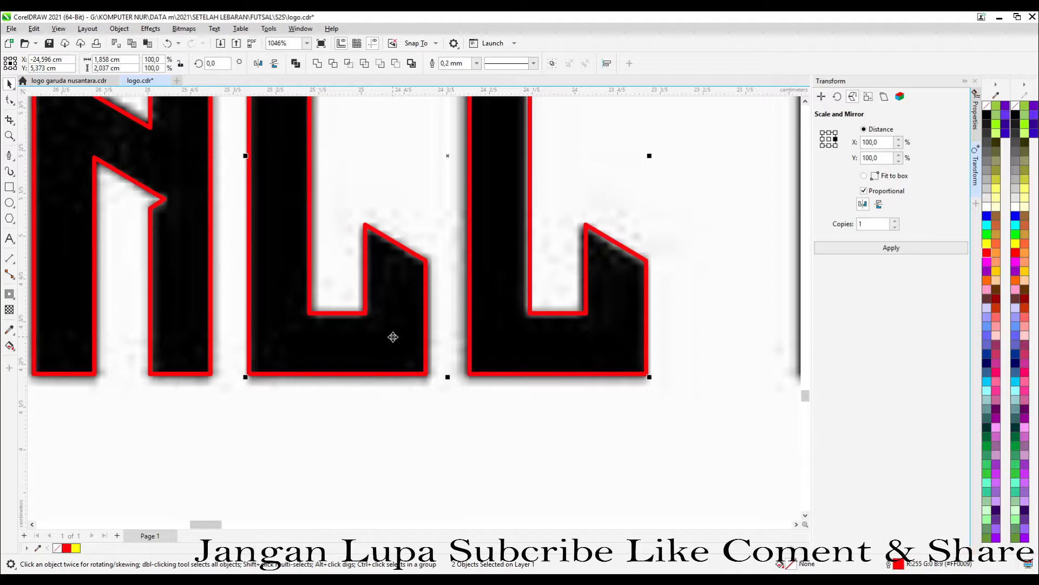
pyautogui.scroll(5, 493, 379)
pyautogui.click(484, 388)
pyautogui.moveTo(567, 339); pyautogui.dragTo(564, 340)
pyautogui.scroll(-4, 468, 381)
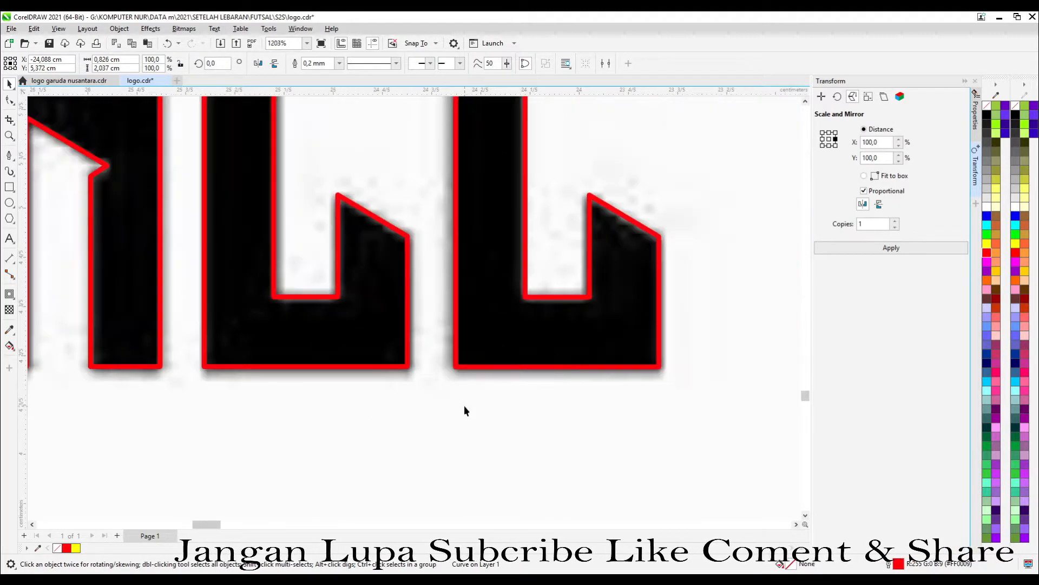
# Save the drawing
pyautogui.keyDown('shift'); pyautogui.click(373, 336); pyautogui.keyUp('shift')
pyautogui.click(454, 434)
pyautogui.hotkey('ctrl', 's')
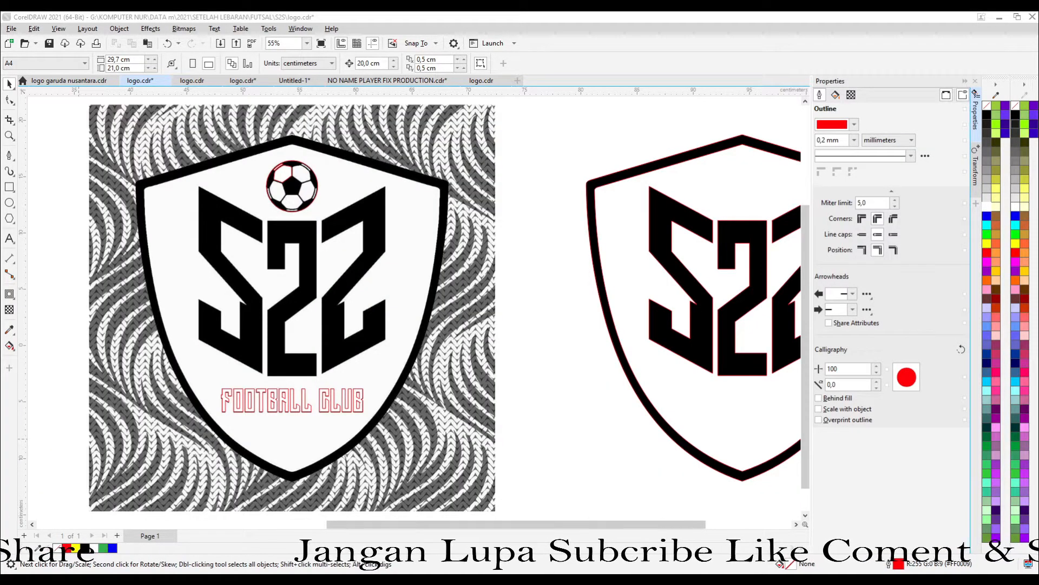
# Remove the fill from the grouped FOOTBALL CLUB outlines over the source image
pyautogui.click(281, 411)
pyautogui.scroll(5, 281, 421)
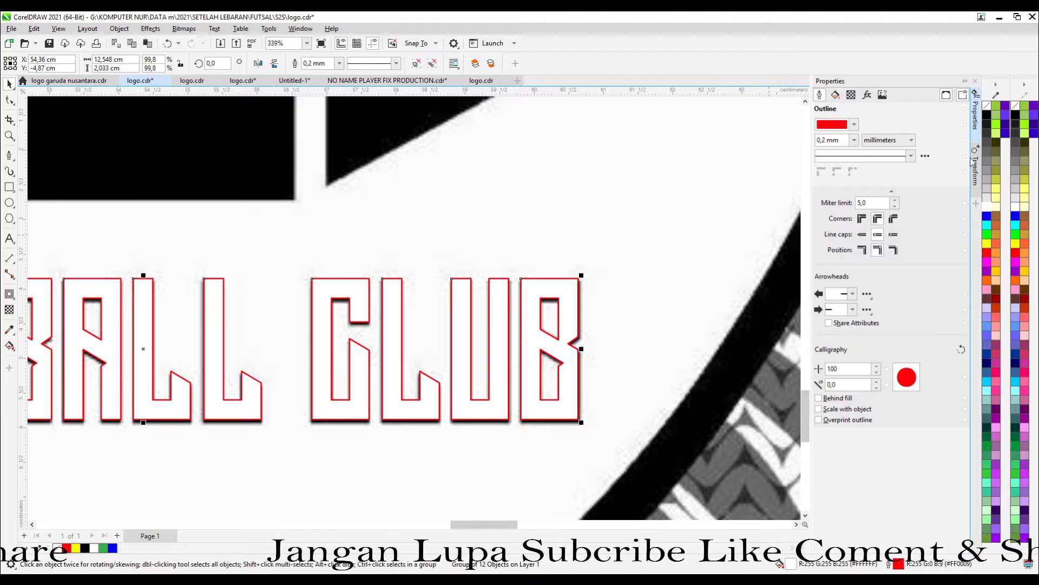
pyautogui.click(987, 106)
# Examine how closely the FOOTBALL CLUB outlines fit the letters of the source image
pyautogui.scroll(-1, 524, 278)
pyautogui.scroll(3, 111, 310)
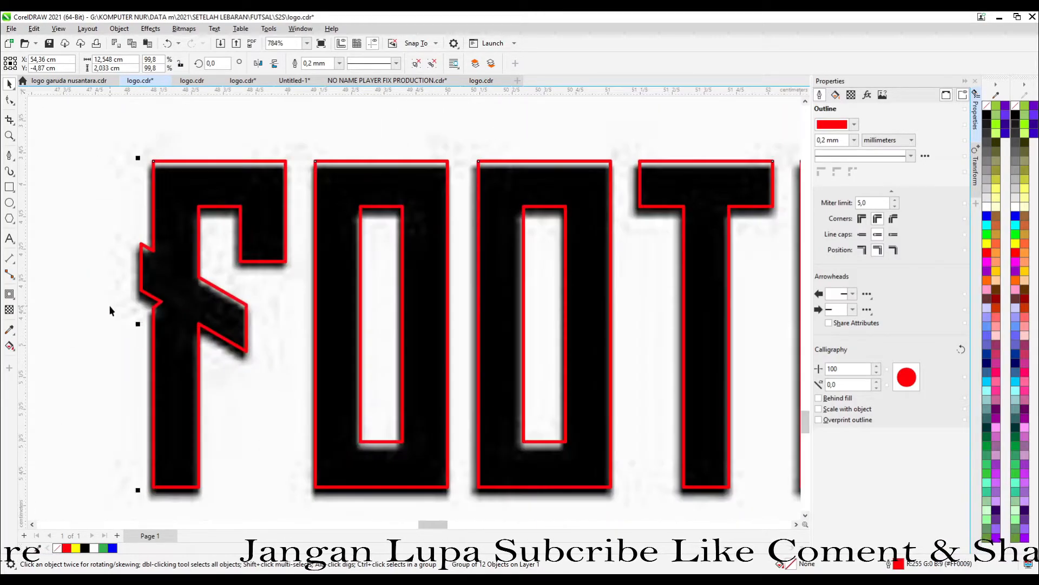
pyautogui.scroll(-2, 130, 290)
pyautogui.scroll(4, 144, 297)
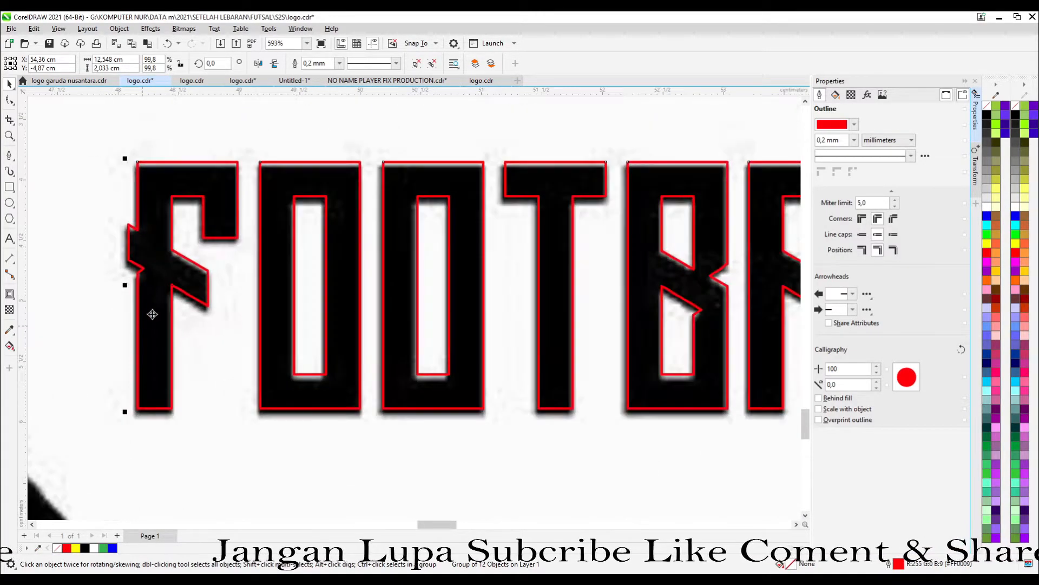
pyautogui.scroll(-8, 225, 200)
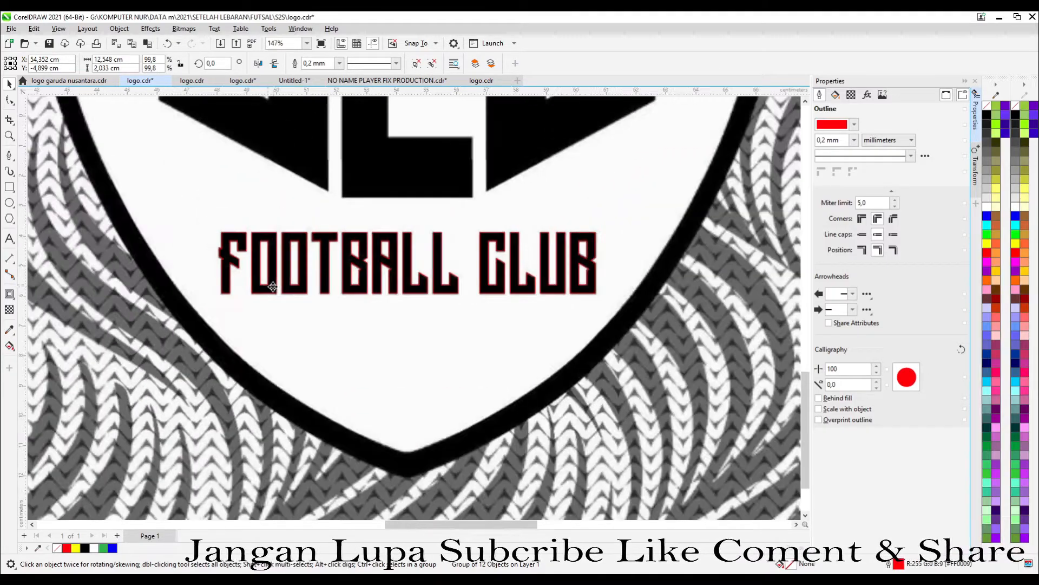
pyautogui.scroll(4, 423, 286)
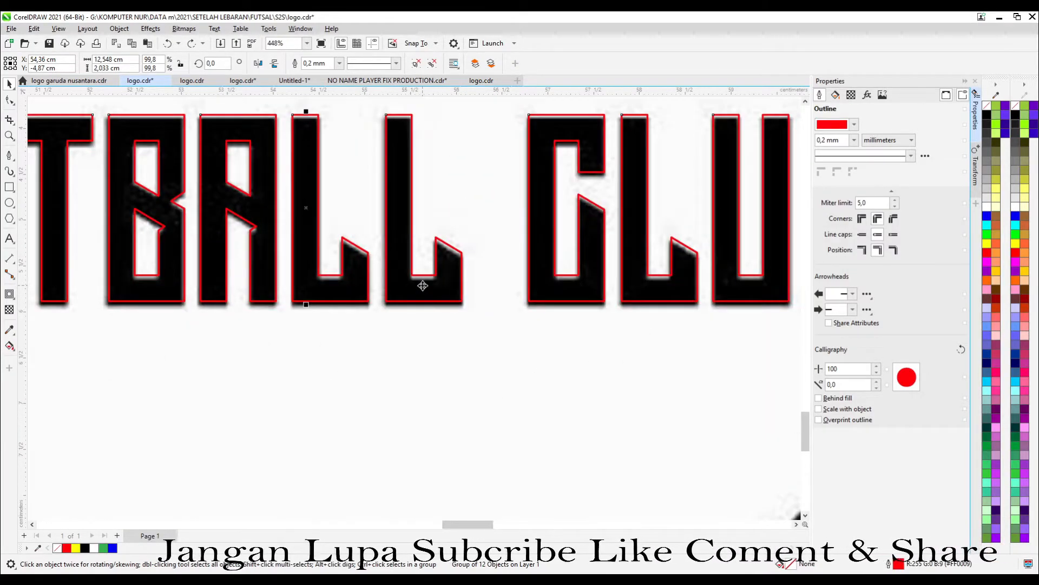
pyautogui.scroll(-2, 433, 292)
pyautogui.scroll(4, 520, 309)
pyautogui.scroll(-3, 520, 308)
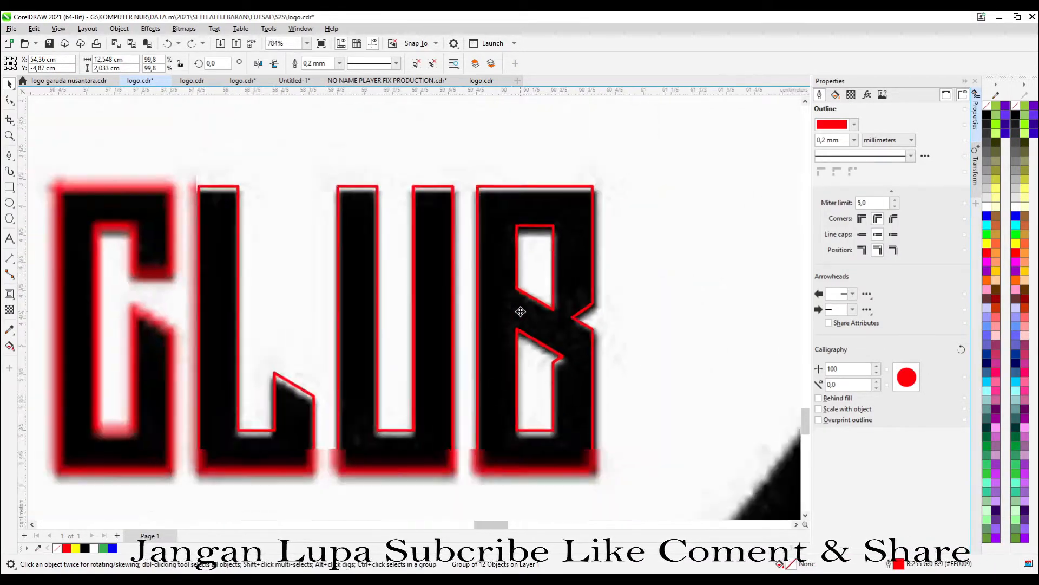
# Move the grouped FOOTBALL CLUB outlines off the source image into the vector crest on the right
pyautogui.scroll(-8, 433, 339)
pyautogui.scroll(2, 509, 341)
pyautogui.press('Right')
# Rotate copies of the football's upper-left white panel around the ball's center at 72°, one copy at a time, to complete five panels
pyautogui.scroll(7, 317, 245)
pyautogui.click(317, 246)
pyautogui.scroll(2, 283, 200)
pyautogui.scroll(-1, 283, 200)
pyautogui.click(325, 253)
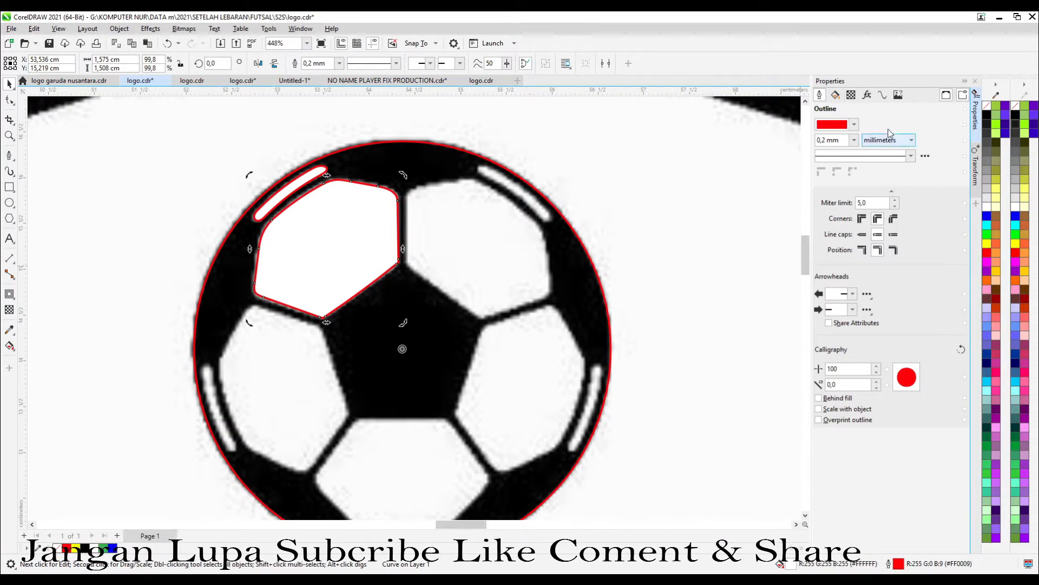
pyautogui.click(976, 174)
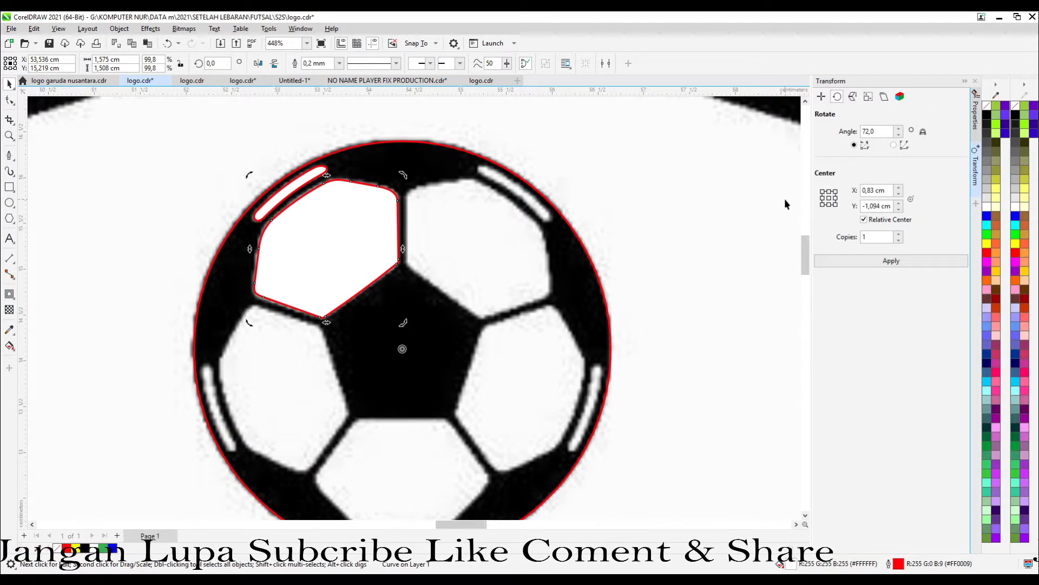
pyautogui.moveTo(888, 131); pyautogui.dragTo(822, 139)
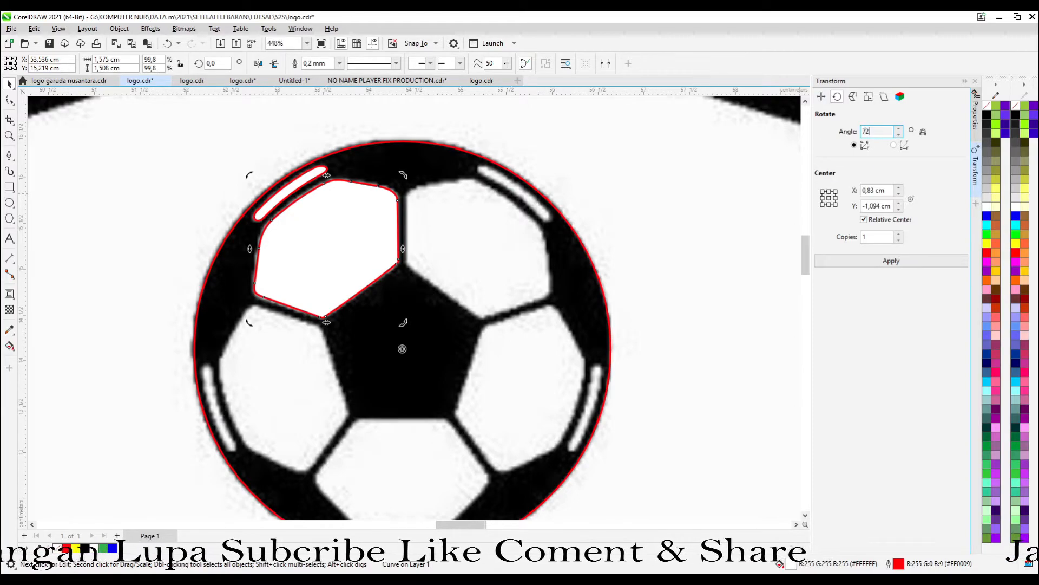
pyautogui.click(873, 264)
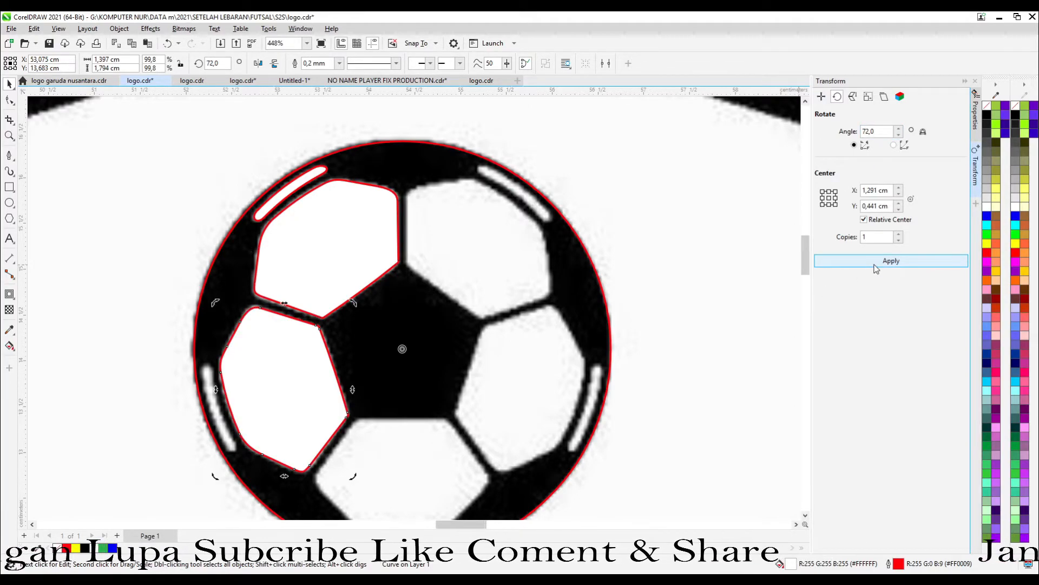
pyautogui.click(876, 264)
pyautogui.click(876, 264)
pyautogui.click(876, 264)
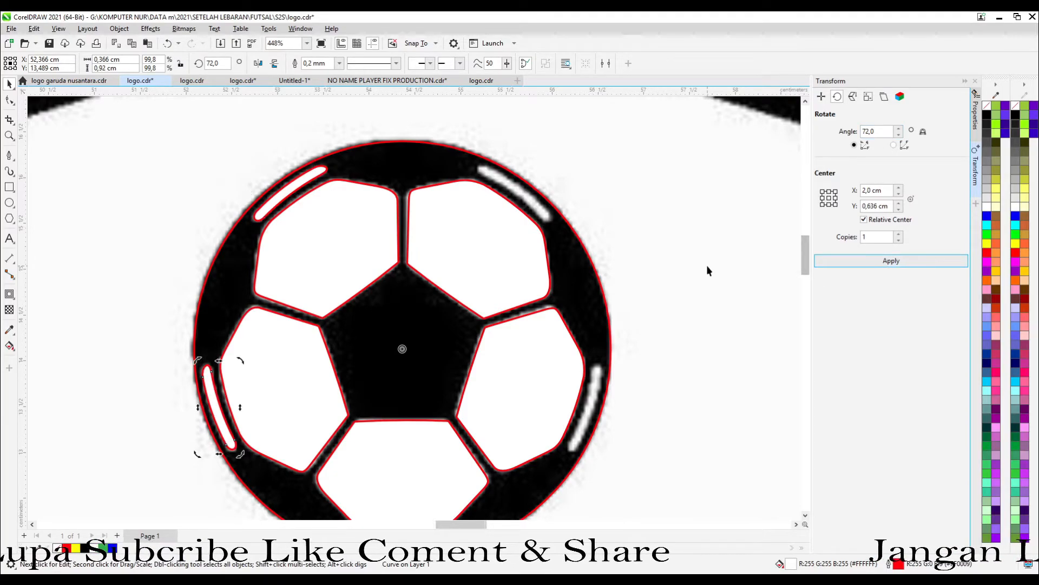
# Move the football's outer circle into the vector crest and fill it black
pyautogui.scroll(-2, 708, 270)
pyautogui.click(474, 249)
pyautogui.click(358, 228)
pyautogui.scroll(-11, 361, 233)
pyautogui.moveTo(361, 233); pyautogui.dragTo(237, 246)
pyautogui.press('Right')
pyautogui.press('Right')
pyautogui.moveTo(617, 212); pyautogui.dragTo(555, 173)
pyautogui.click(986, 114)
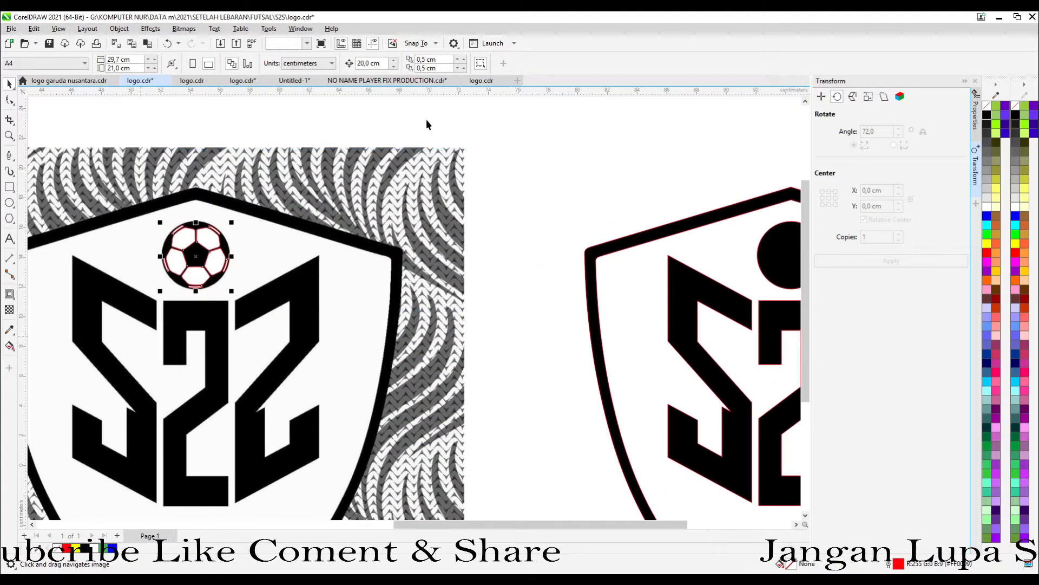
# Group the football's white panels and highlights and move them onto the black circle in the vector crest
pyautogui.hotkey('ctrl', 'g')
pyautogui.press('Right')
pyautogui.moveTo(774, 260); pyautogui.dragTo(554, 281)
pyautogui.press('Right')
pyautogui.scroll(5, 603, 280)
pyautogui.press('Left')
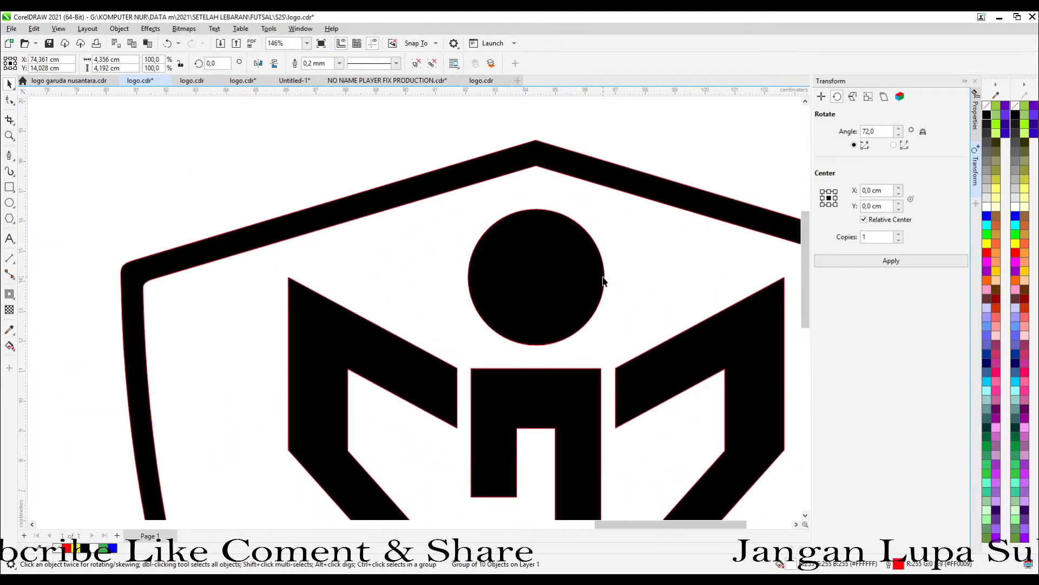
pyautogui.press('Right')
pyautogui.scroll(7, 556, 254)
pyautogui.scroll(-5, 542, 227)
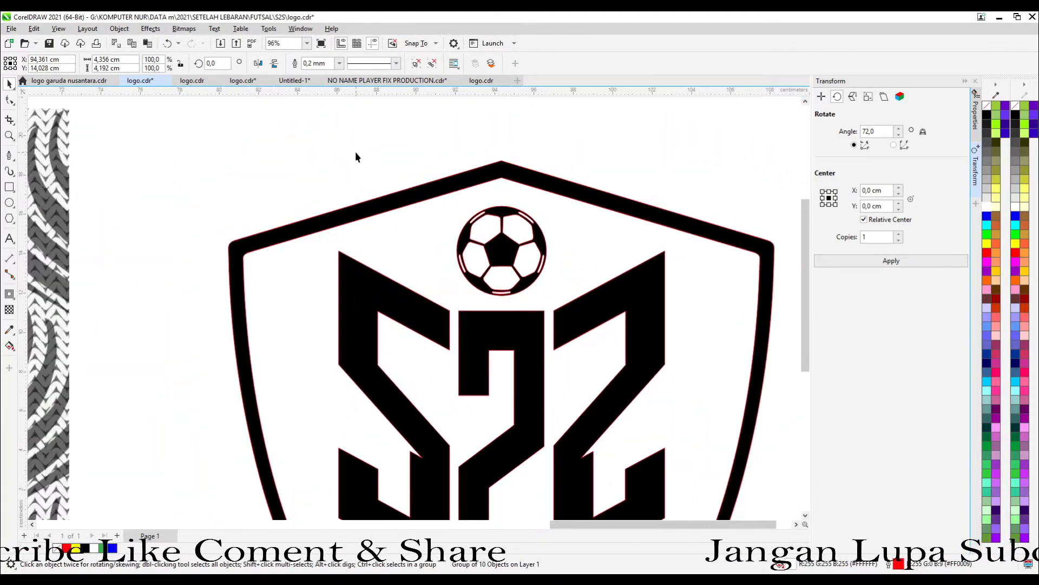
pyautogui.click(338, 149)
# Fill the FOOTBALL CLUB lettering in the vector crest with black
pyautogui.moveTo(302, 121); pyautogui.dragTo(601, 440)
pyautogui.scroll(2, 443, 357)
pyautogui.scroll(3, 442, 357)
pyautogui.click(536, 344)
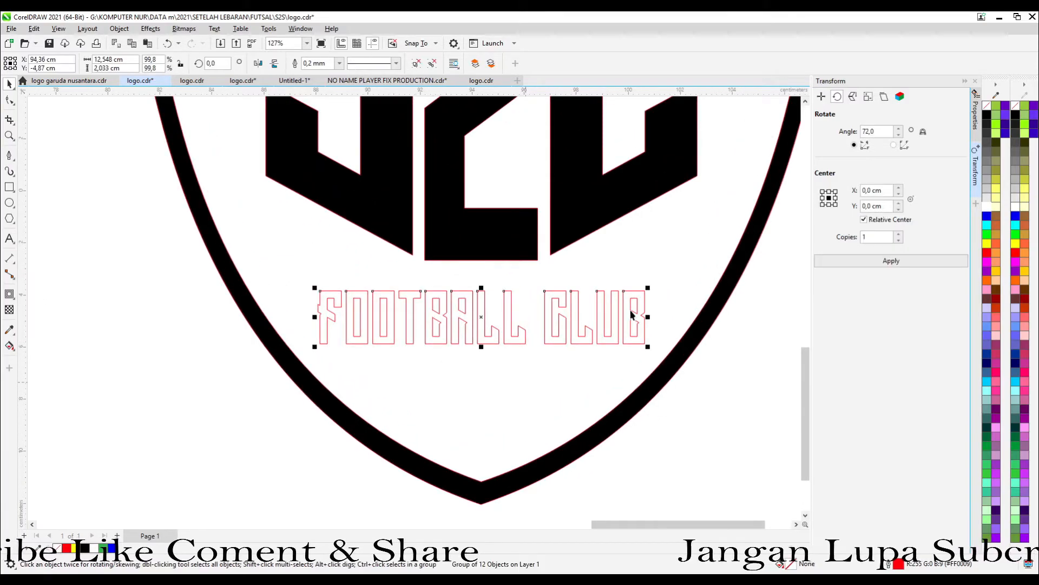
pyautogui.click(987, 115)
pyautogui.scroll(-4, 444, 369)
pyautogui.click(398, 172)
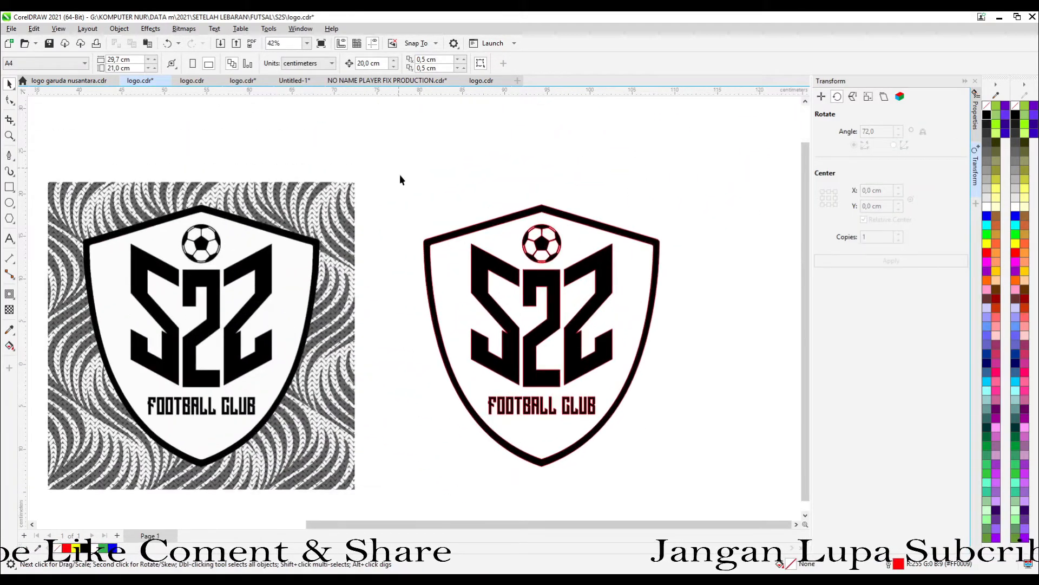
# Select the whole vector crest and remove the red outline from all its objects
pyautogui.moveTo(454, 475); pyautogui.dragTo(399, 174)
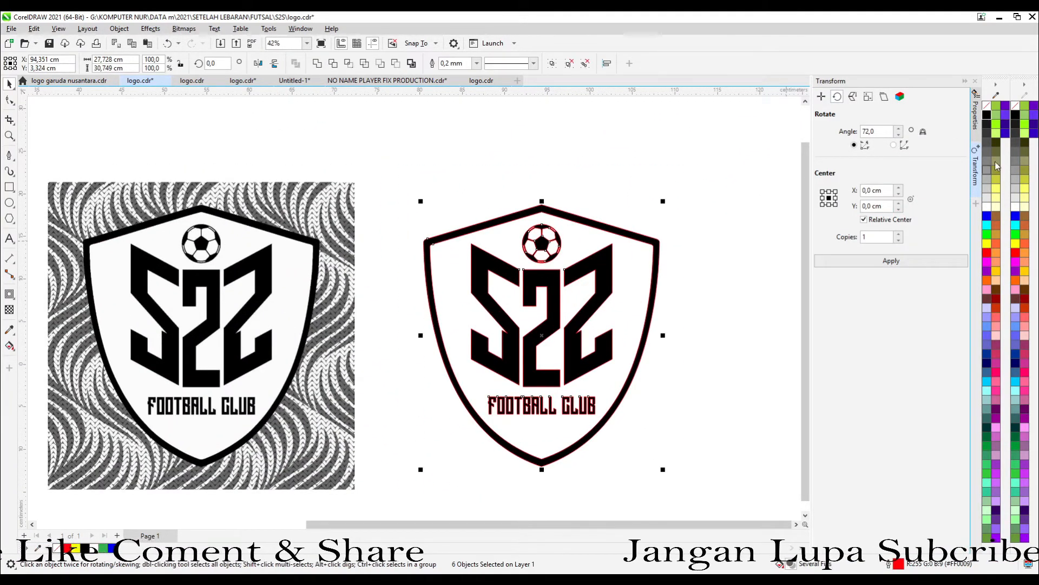
pyautogui.click(650, 414)
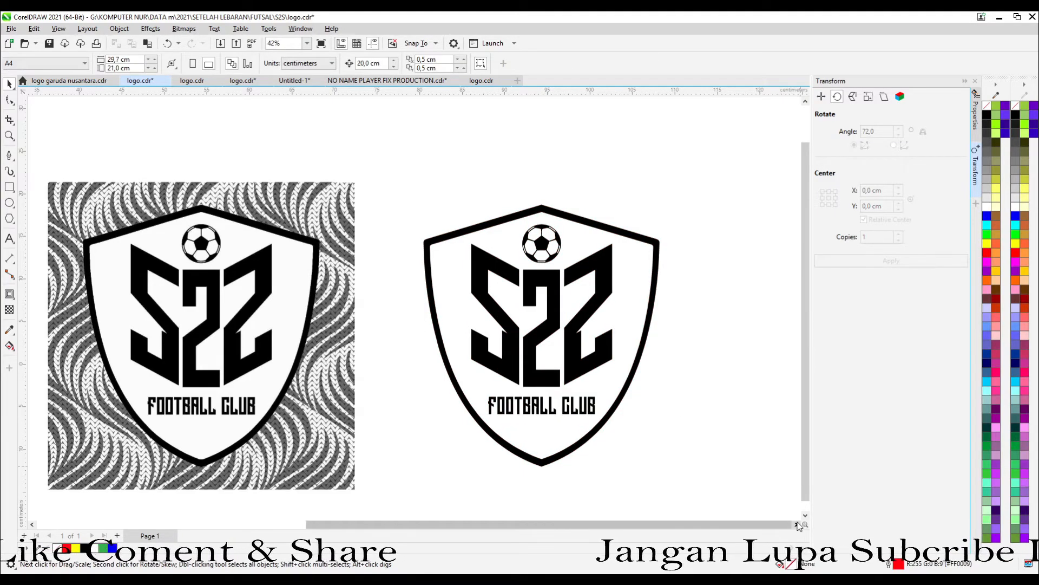
pyautogui.moveTo(737, 525); pyautogui.dragTo(705, 531)
pyautogui.scroll(-1, 512, 395)
pyautogui.scroll(2, 498, 391)
pyautogui.moveTo(481, 399); pyautogui.dragTo(462, 343)
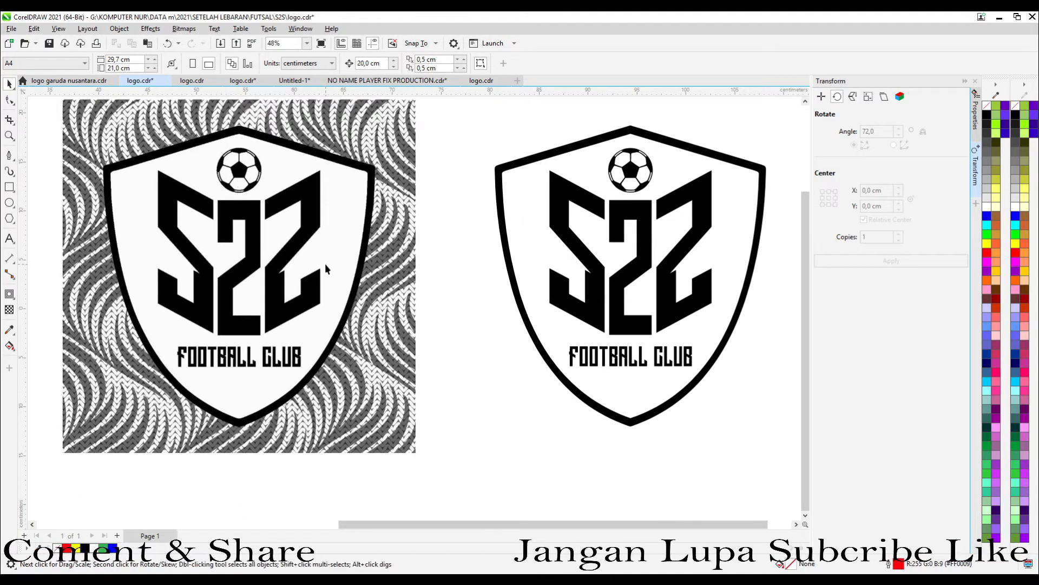
# Move the source bitmap to the right so that its shield meets the vector crest's edge
pyautogui.click(347, 284)
pyautogui.click(349, 288)
pyautogui.moveTo(323, 303); pyautogui.dragTo(445, 289)
# Compare the edges of the source bitmap and the vector crest up close
pyautogui.scroll(2, 480, 181)
pyautogui.scroll(-4, 498, 265)
pyautogui.scroll(6, 531, 287)
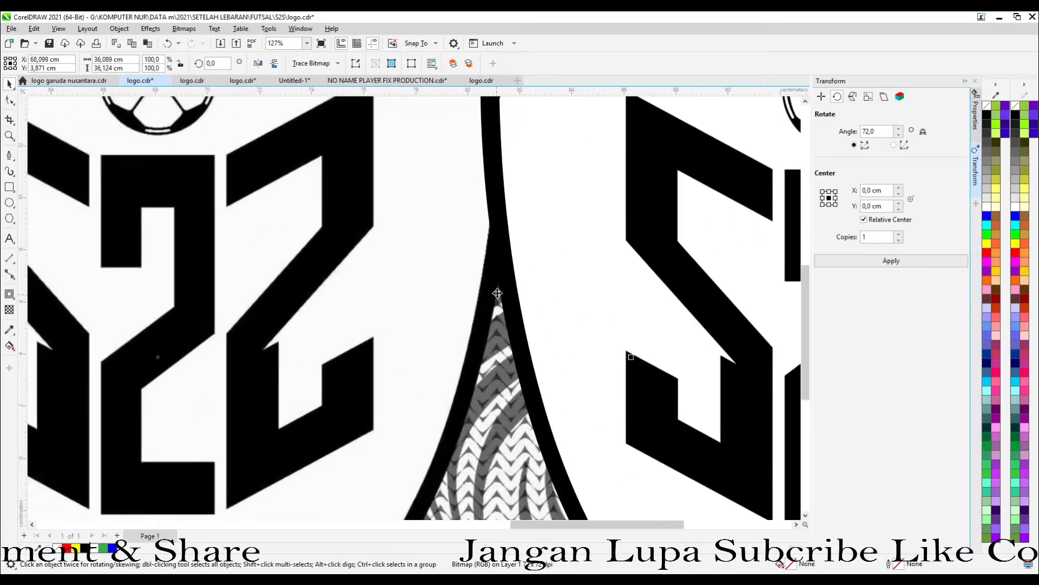
pyautogui.scroll(-5, 443, 295)
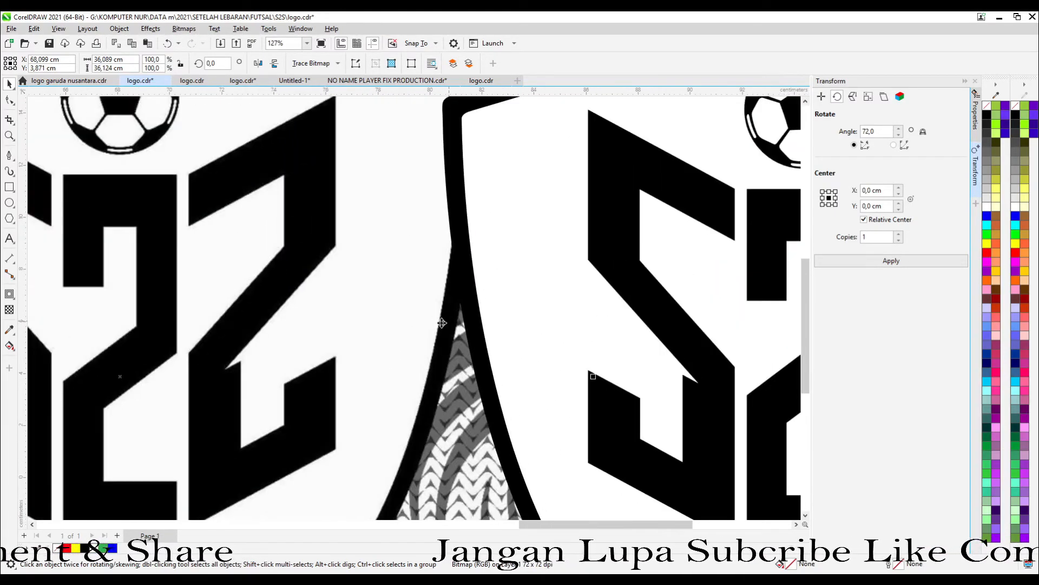
pyautogui.scroll(3, 305, 221)
pyautogui.scroll(-5, 260, 275)
pyautogui.scroll(3, 332, 395)
pyautogui.scroll(-5, 375, 271)
# Move the source bitmap back to the left, clear of the vector crest
pyautogui.moveTo(388, 314); pyautogui.dragTo(331, 307)
pyautogui.scroll(4, 376, 248)
pyautogui.scroll(-1, 440, 320)
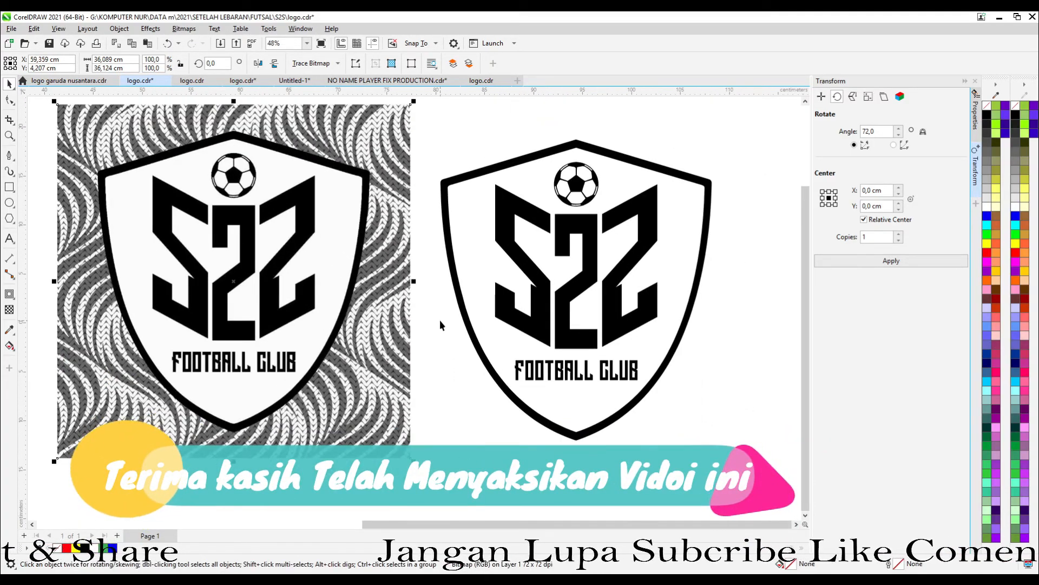